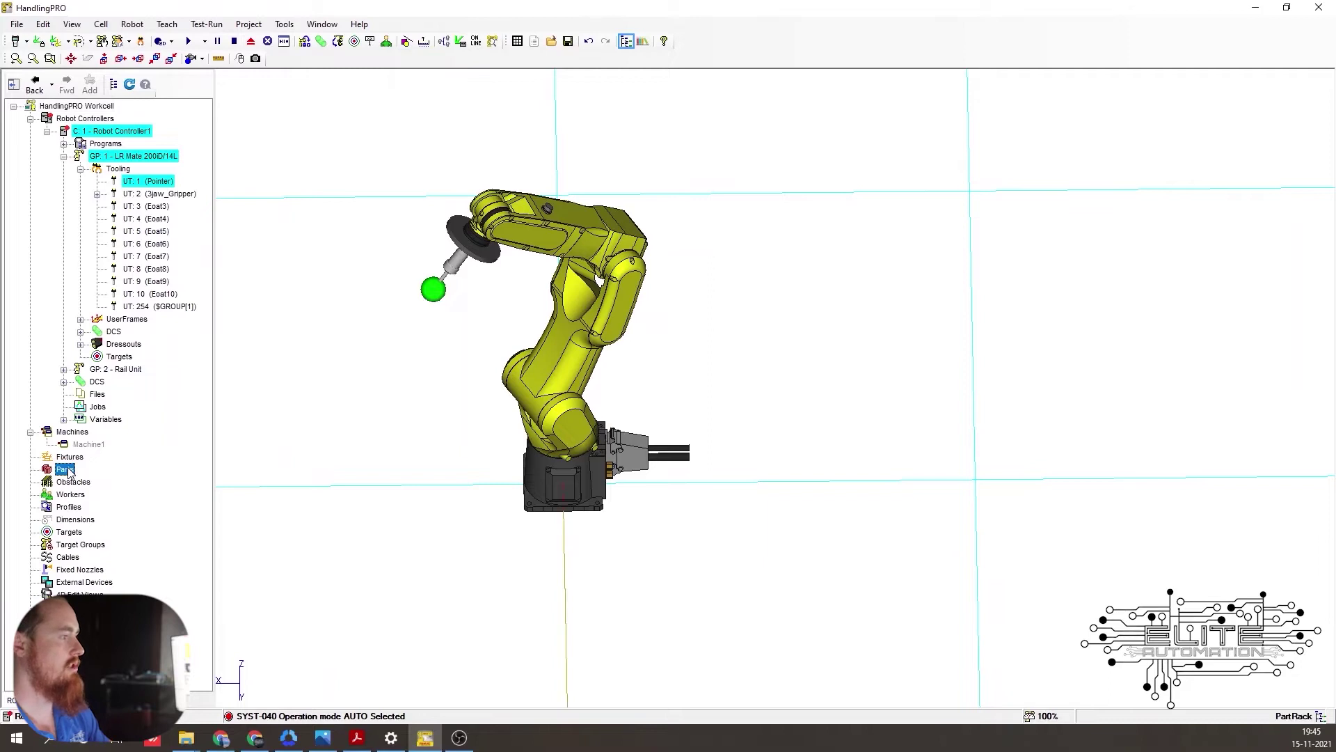
Step: Open the context menu of the Parts item in the cell browser
right_click(69, 473)
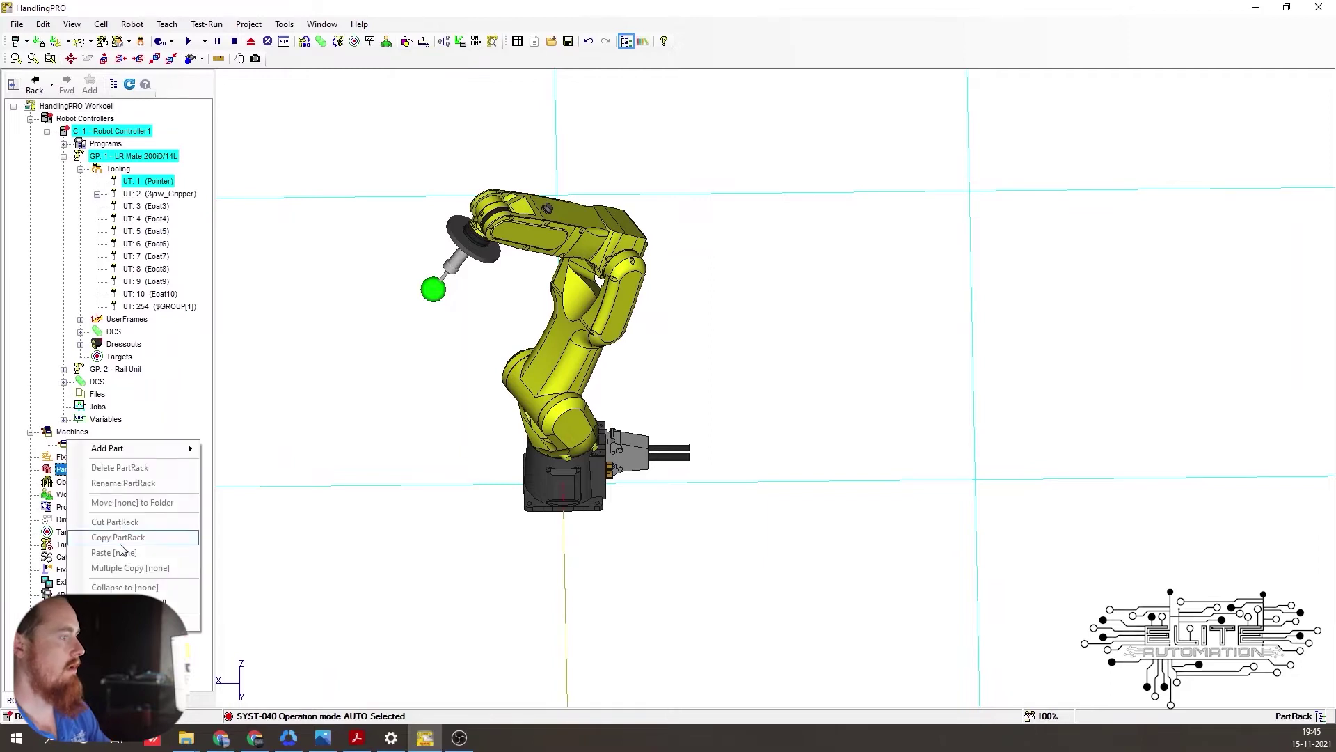
Step: Add Left_Door from the CAD library's Parts > car folder to the workcell
mouse_move(146, 454)
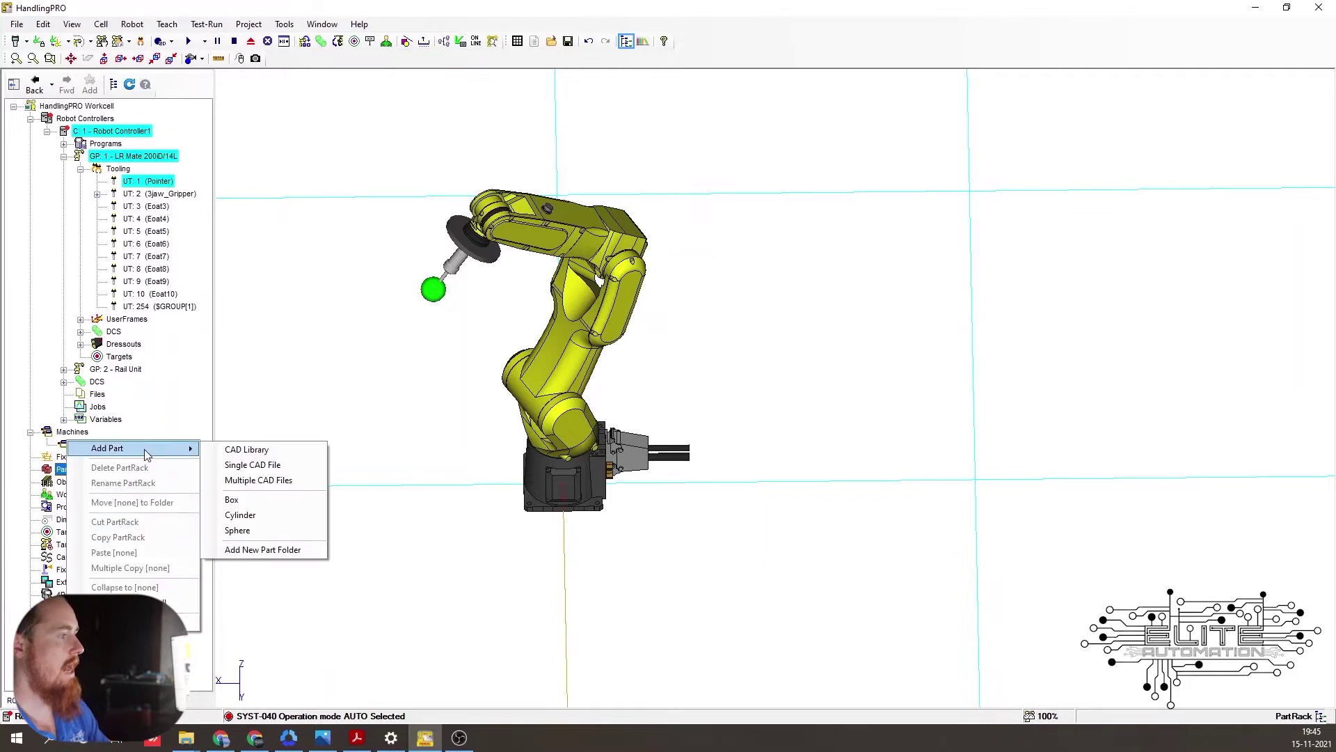
left_click(270, 454)
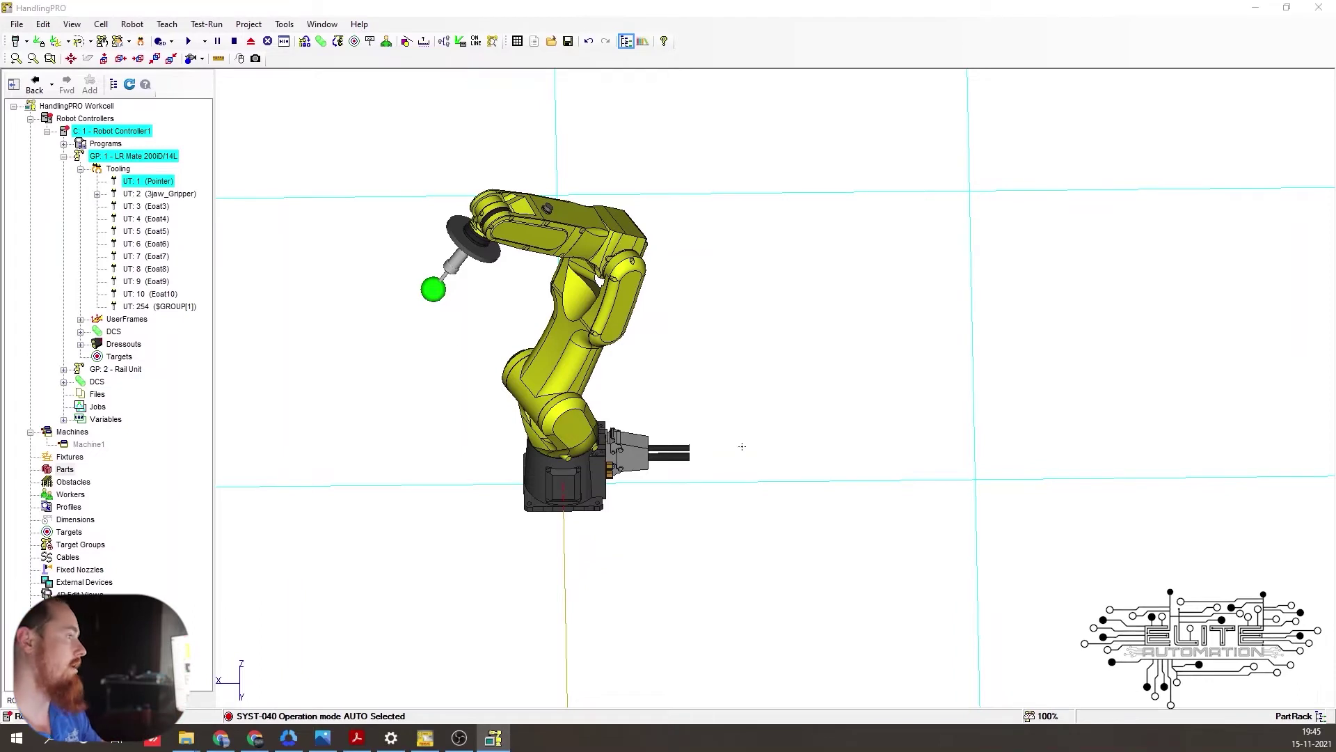
left_click(729, 270)
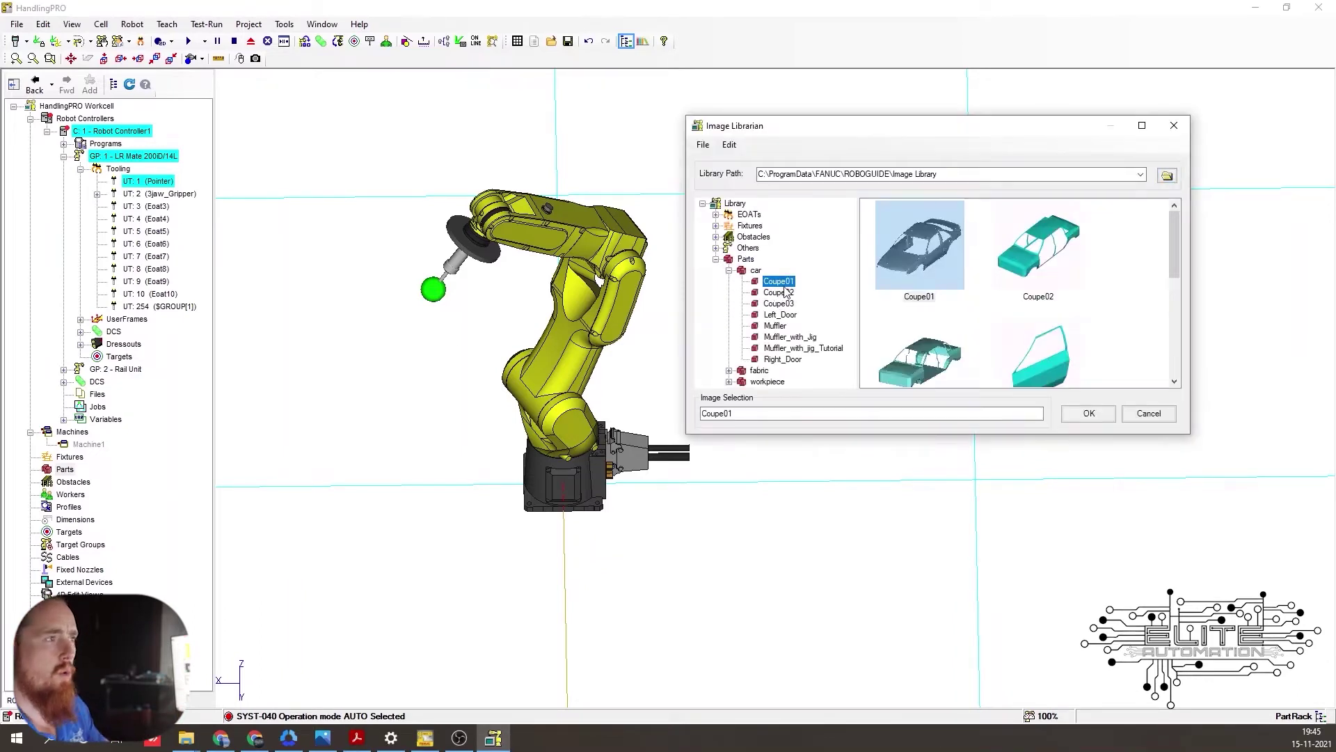
left_click(1033, 353)
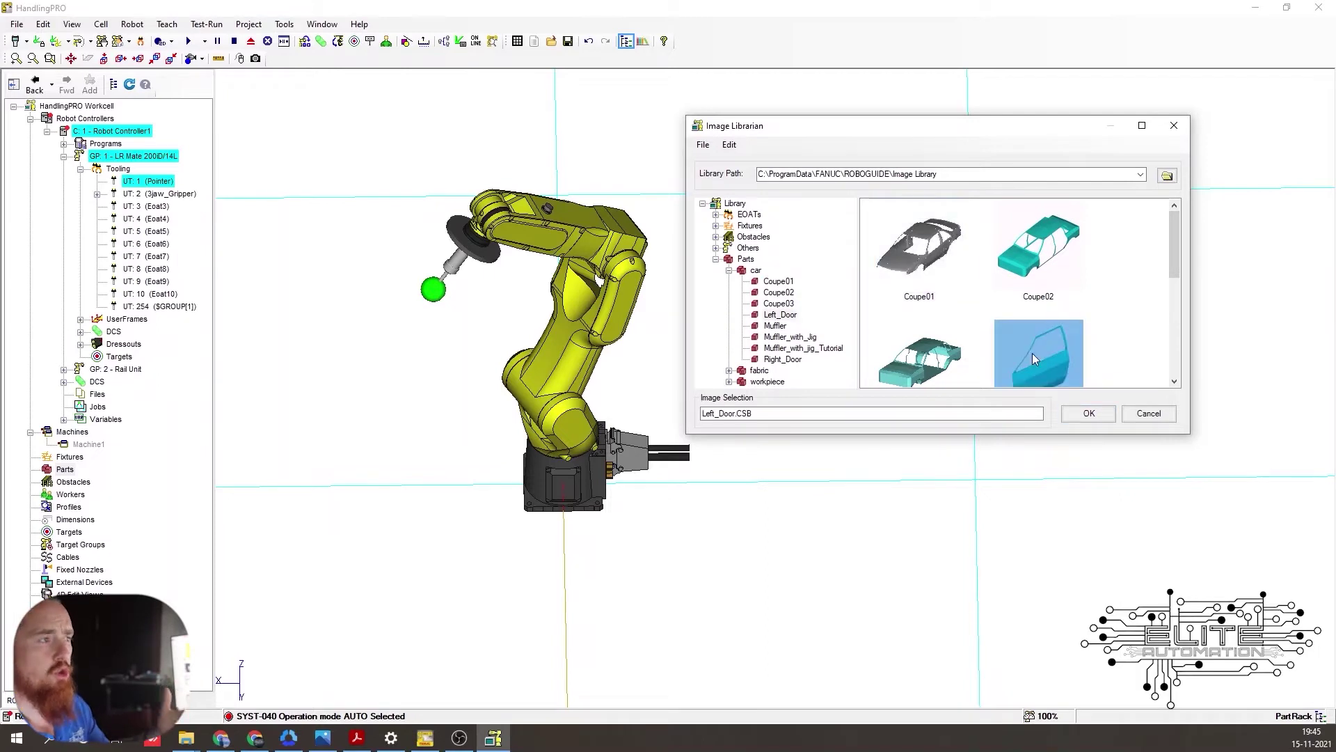
left_click(1089, 414)
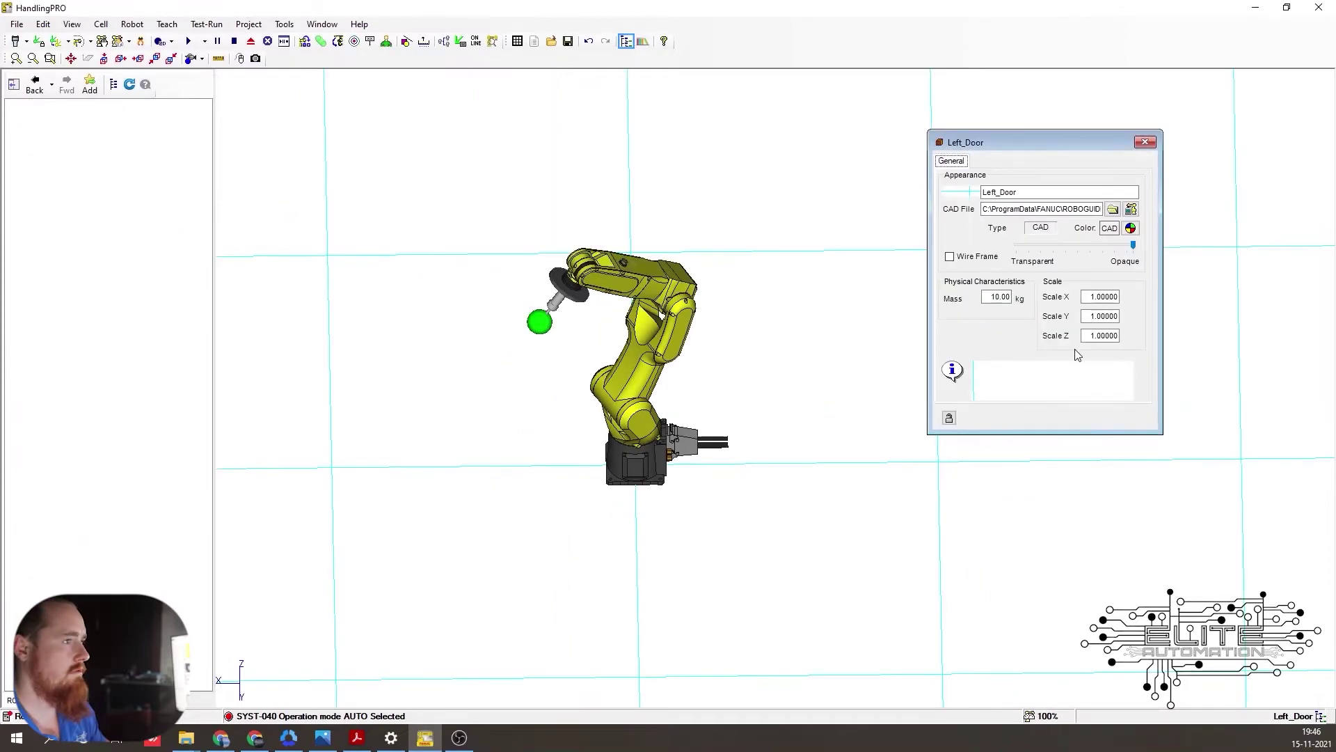
Step: Zoom and orbit to inspect the Left_Door part, then accept its properties
scroll(784, 473, "down", 5)
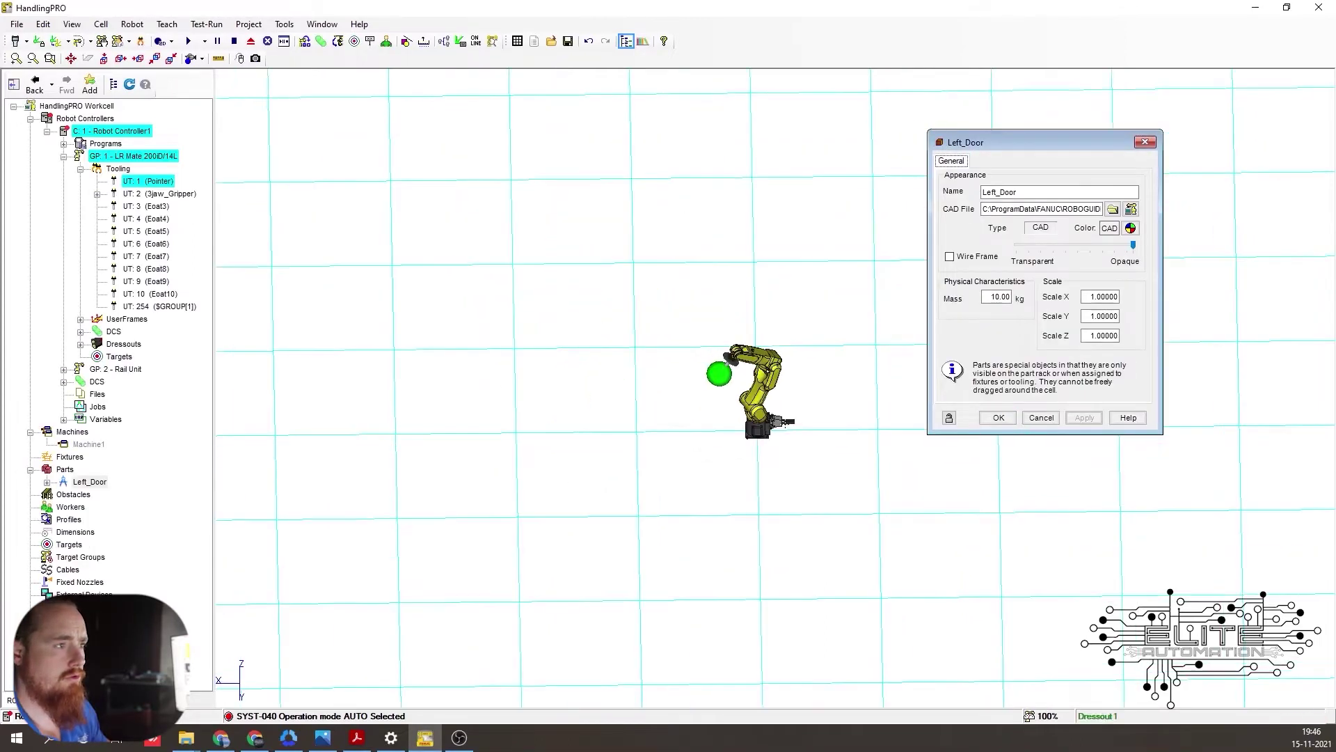
scroll(740, 614, "up", 5)
right_click_drag(740, 614, 998, 568)
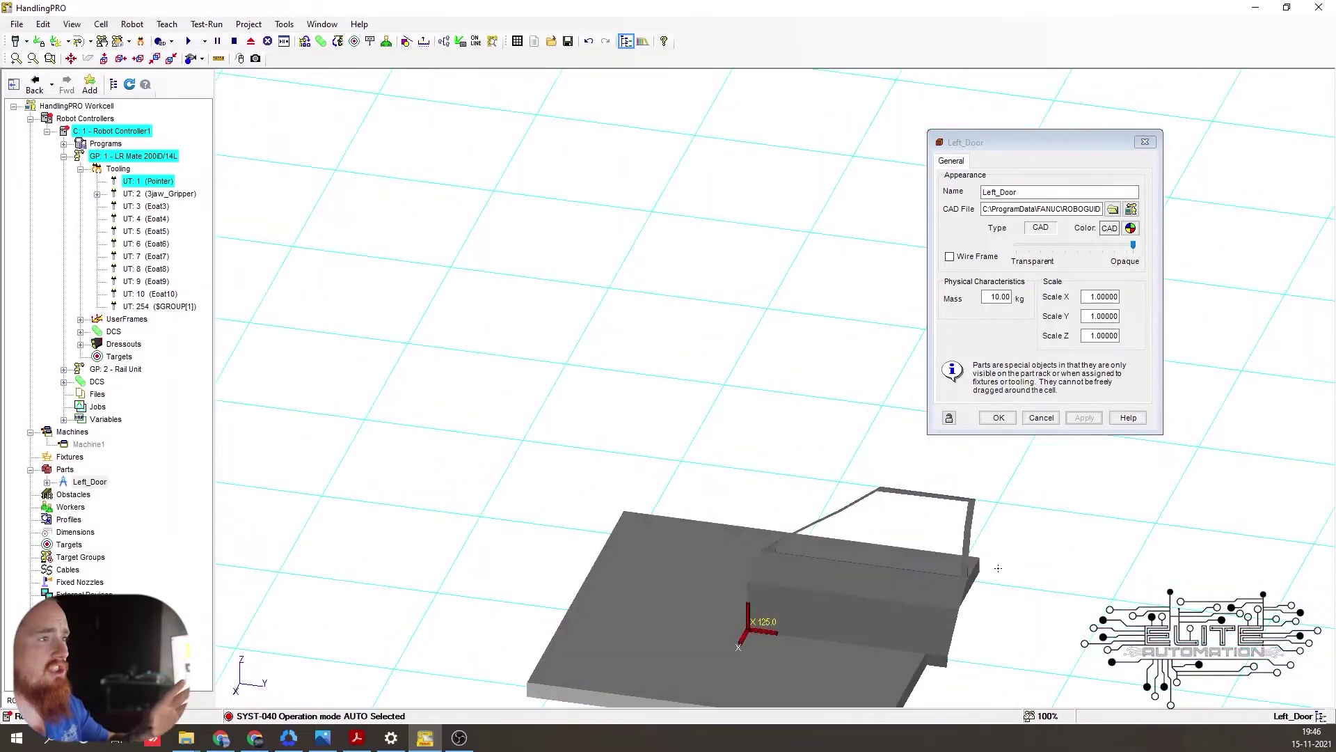
left_click(998, 417)
Step: Rotate and pan the view back to the robot, then open the Fixtures context menu
scroll(647, 490, "down", 3)
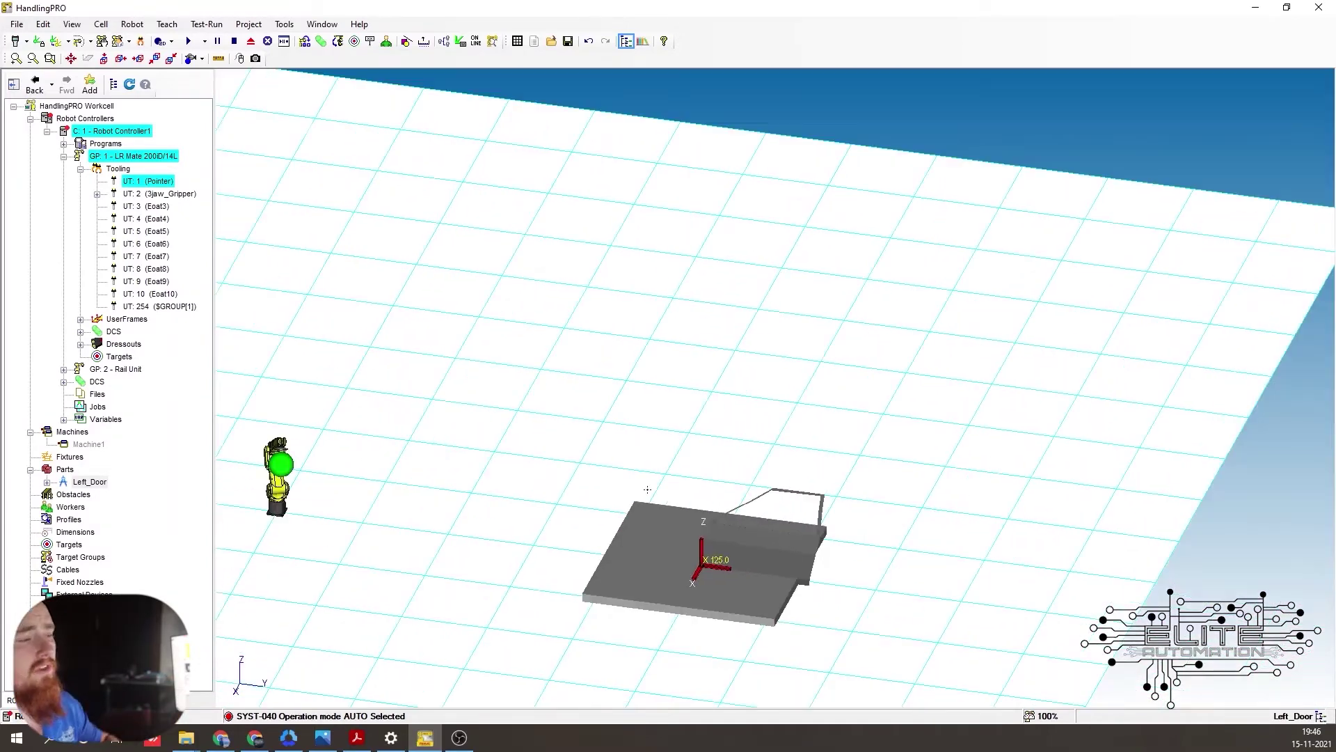
right_click_drag(534, 501, 415, 508)
scroll(632, 424, "up", 4)
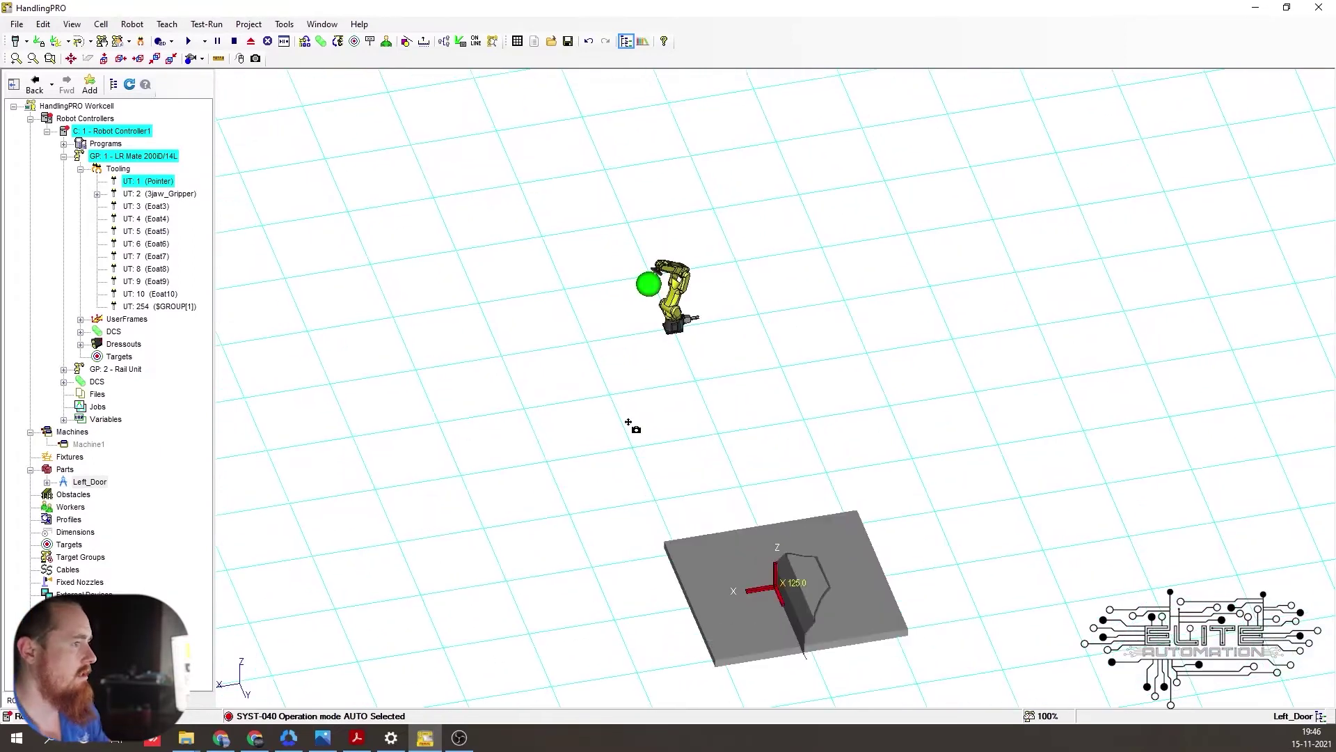
right_click_drag(788, 441, 746, 453)
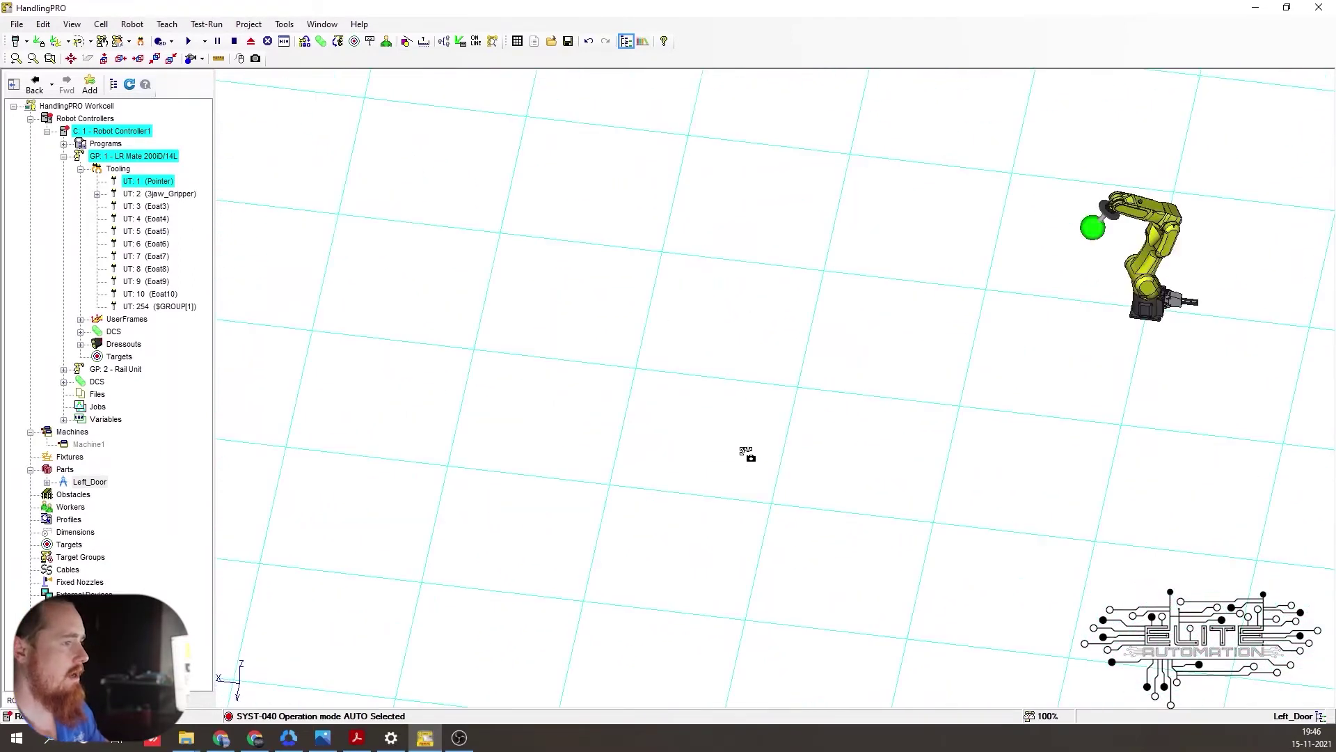
right_click_drag(917, 398, 596, 413)
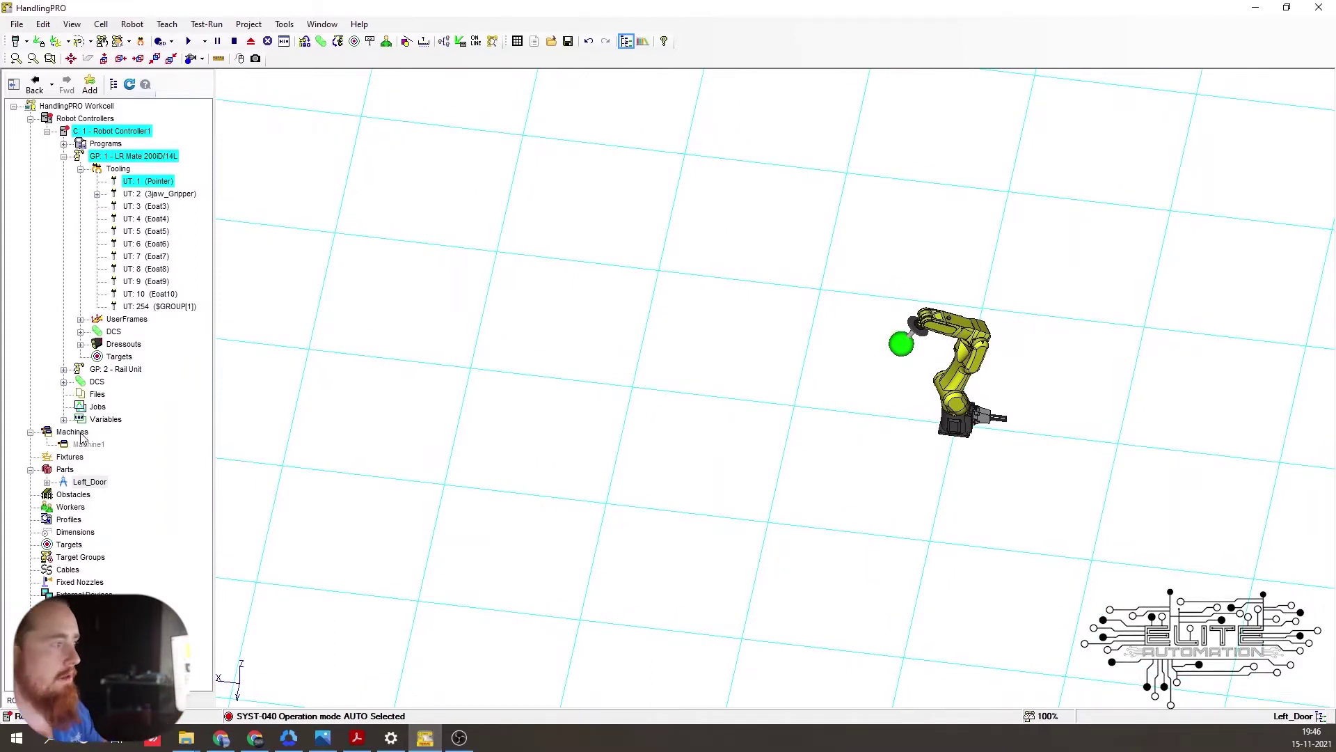
right_click(73, 461)
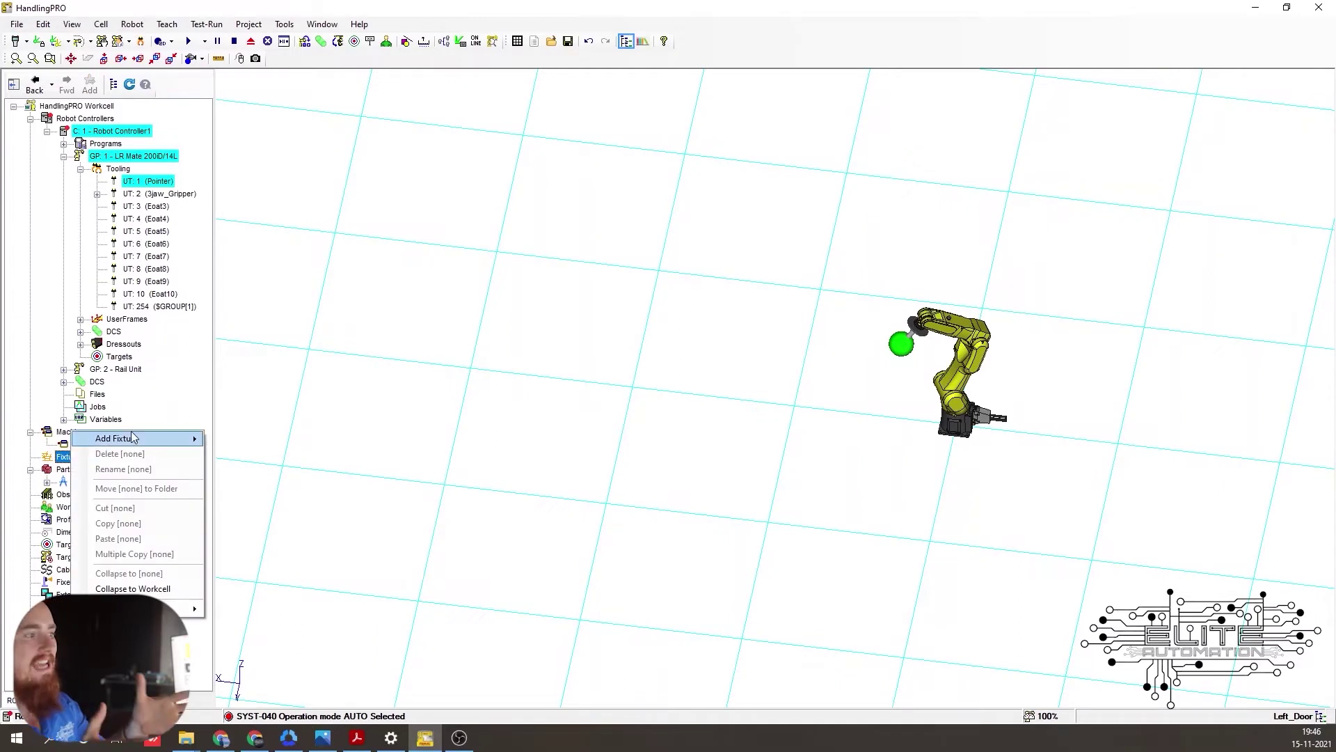
Step: Add table02 from the CAD library's table folder as a workcell fixture
left_click(284, 444)
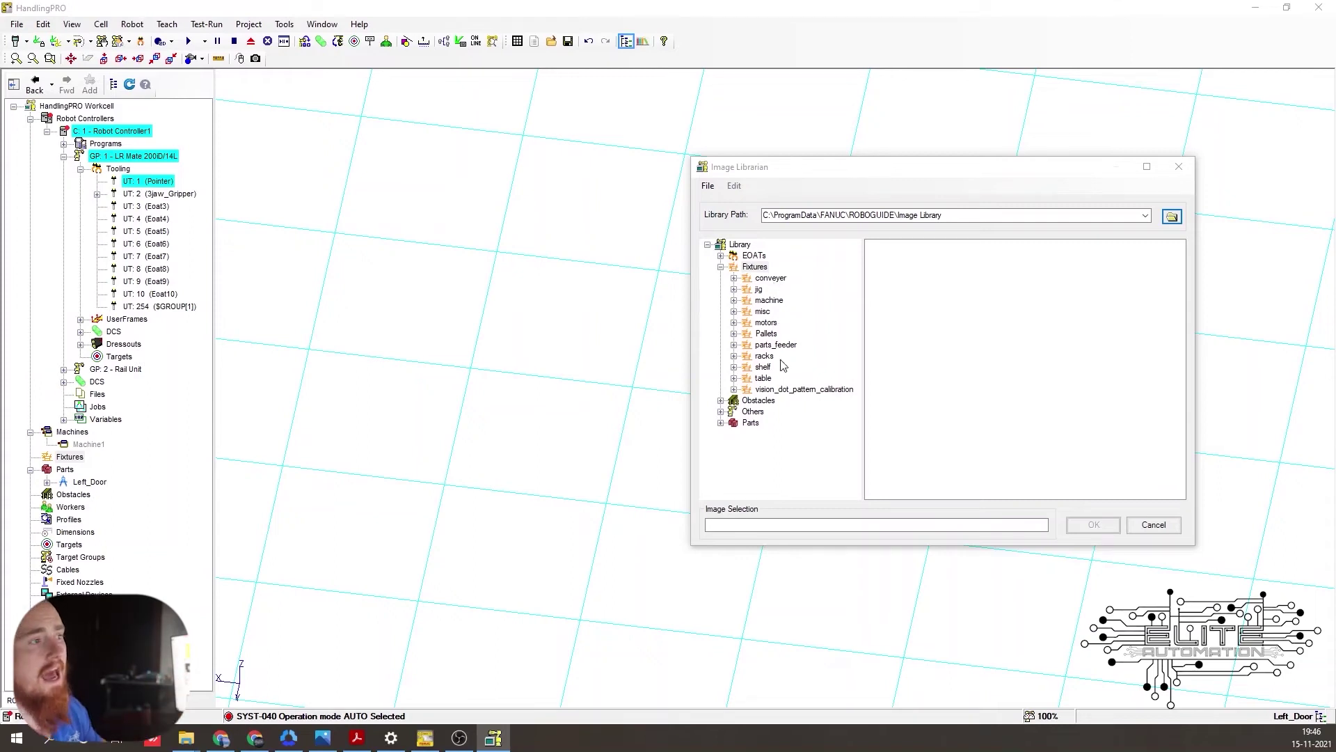
double_click(765, 380)
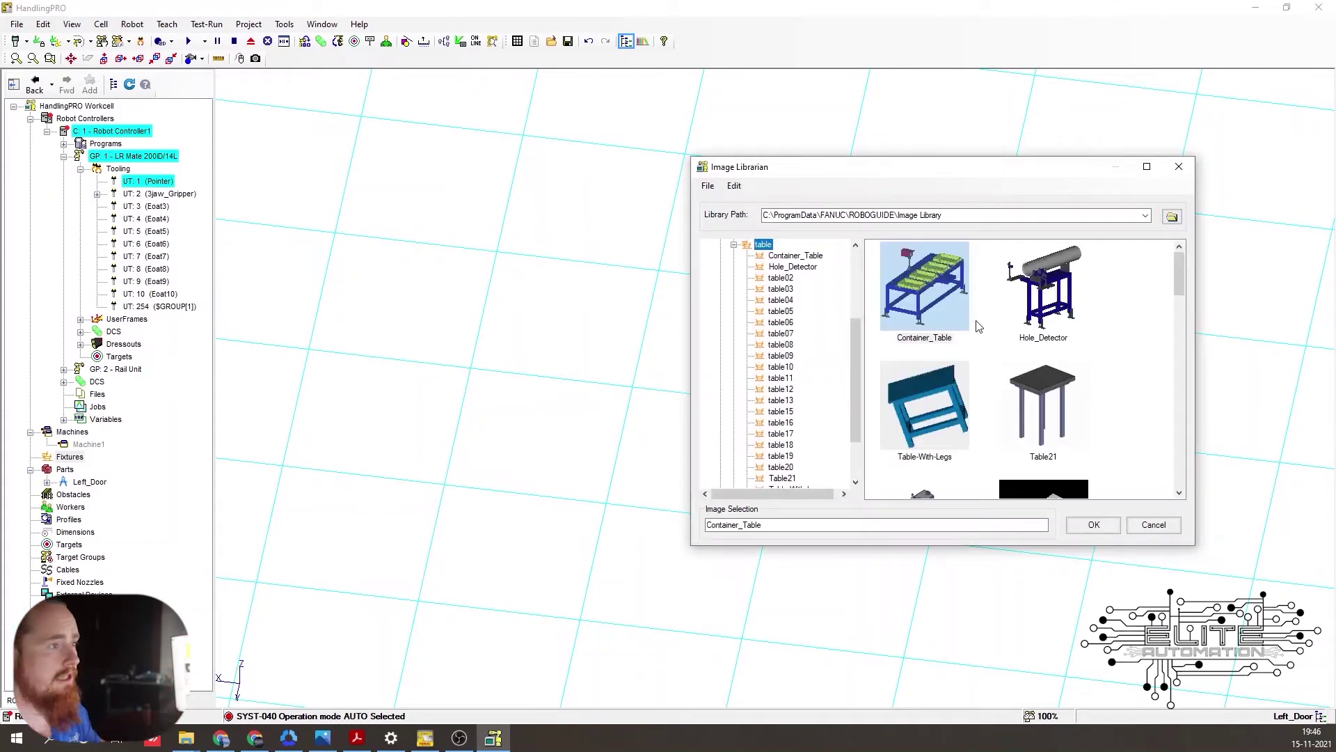
scroll(978, 327, "down", 3)
left_click(1023, 337)
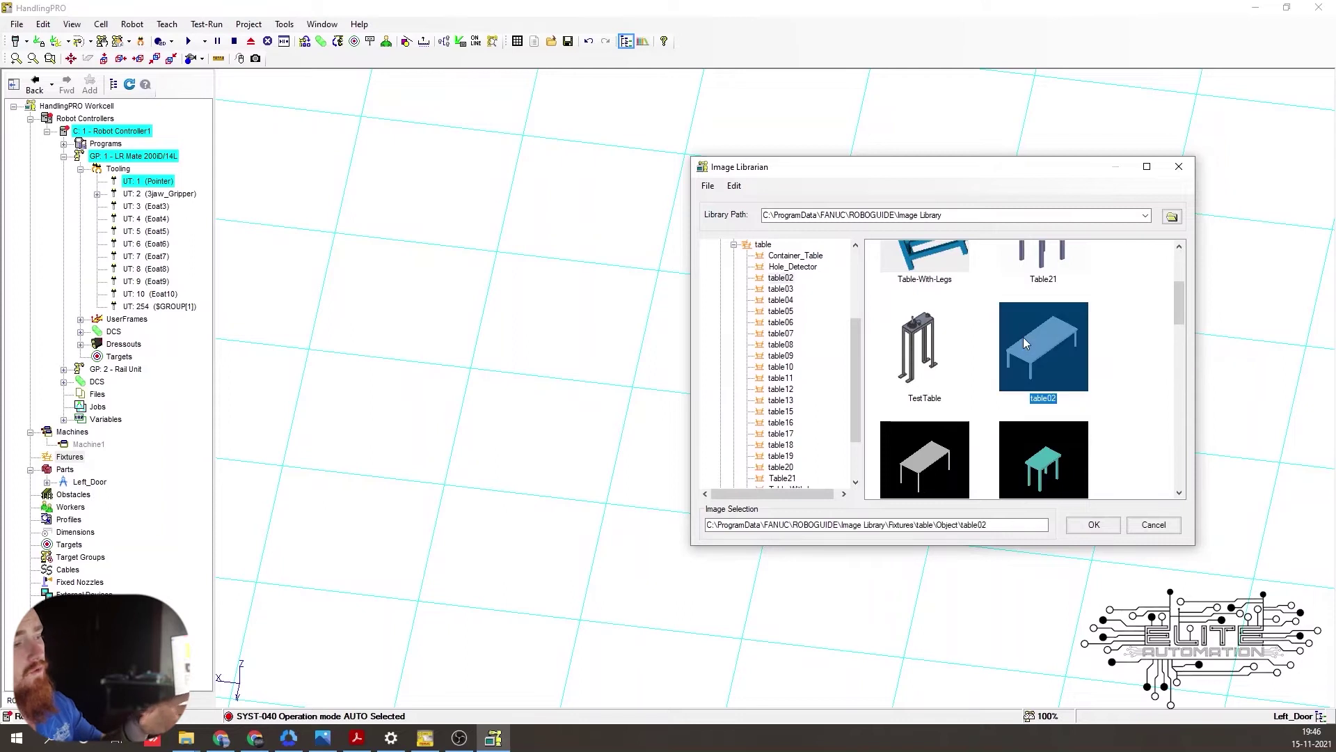
scroll(1027, 340, "down", 3)
scroll(1037, 346, "down", 2)
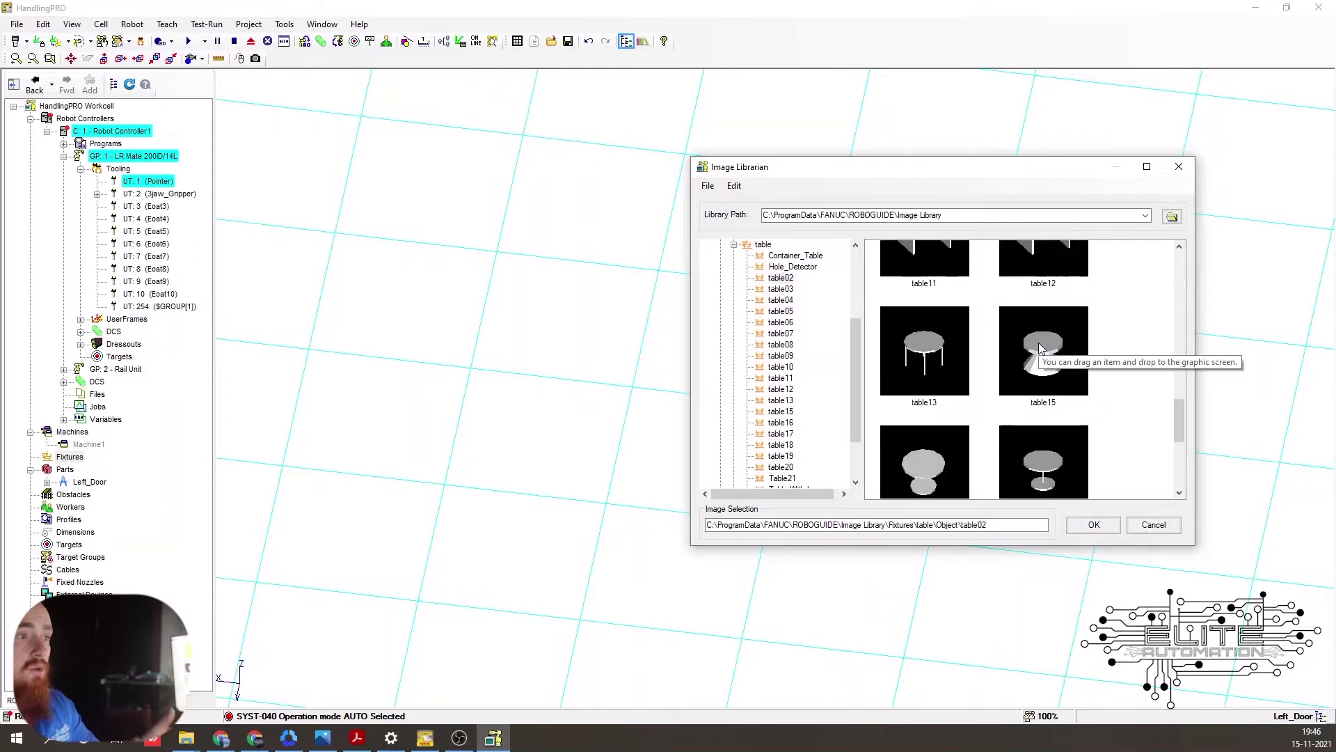
scroll(1040, 348, "up", 6)
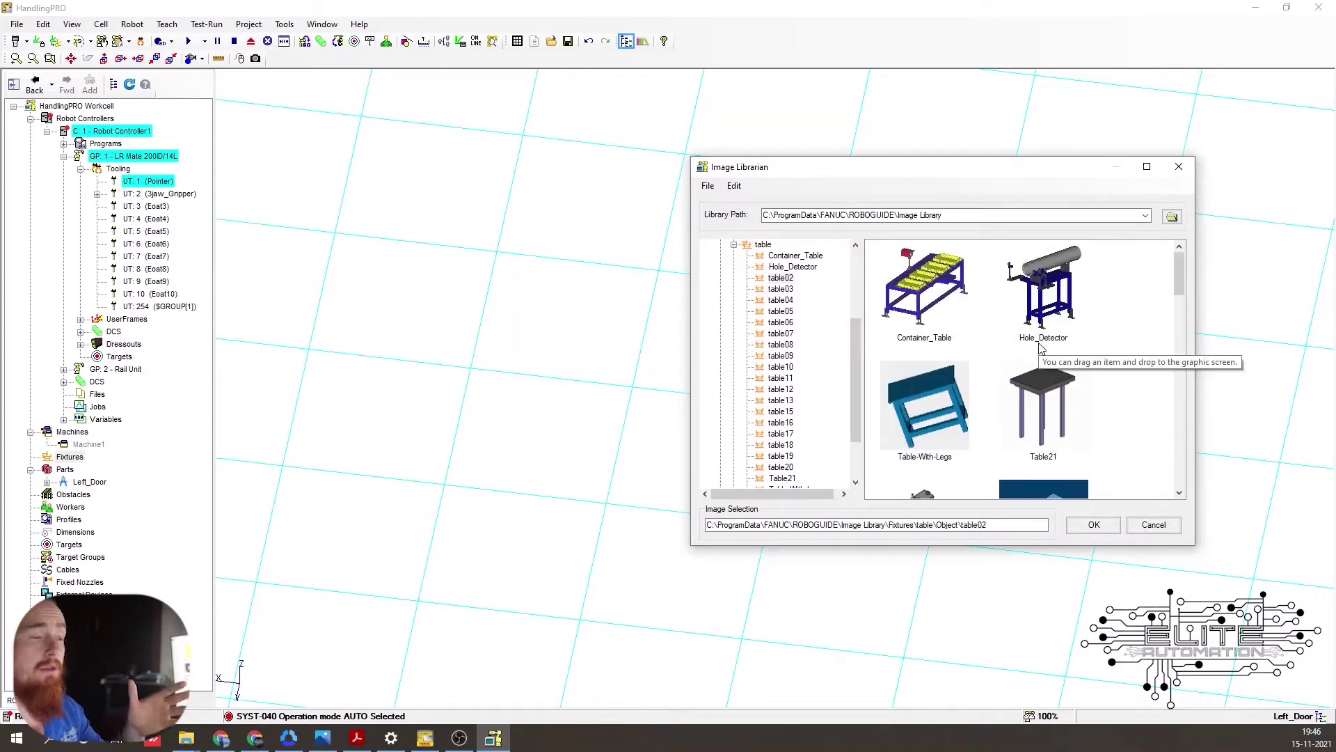
scroll(1039, 342, "down", 2)
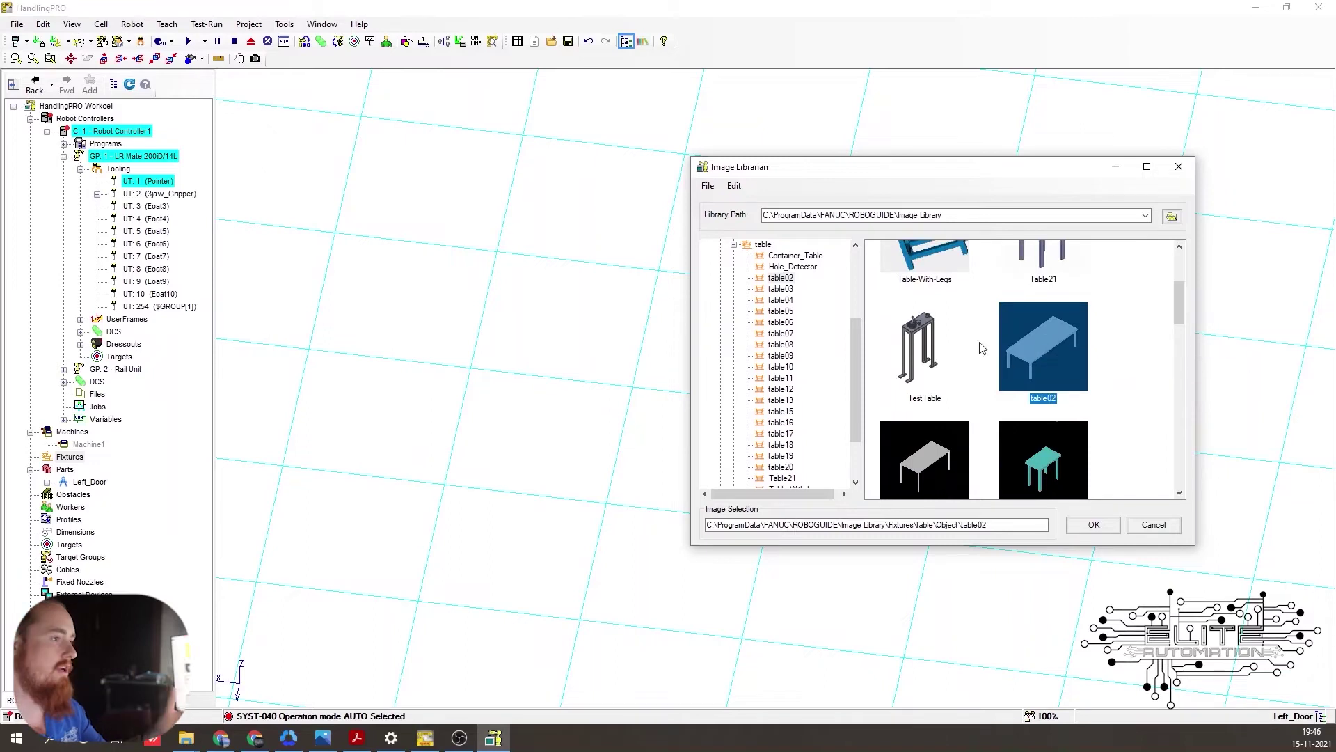
left_click(1114, 527)
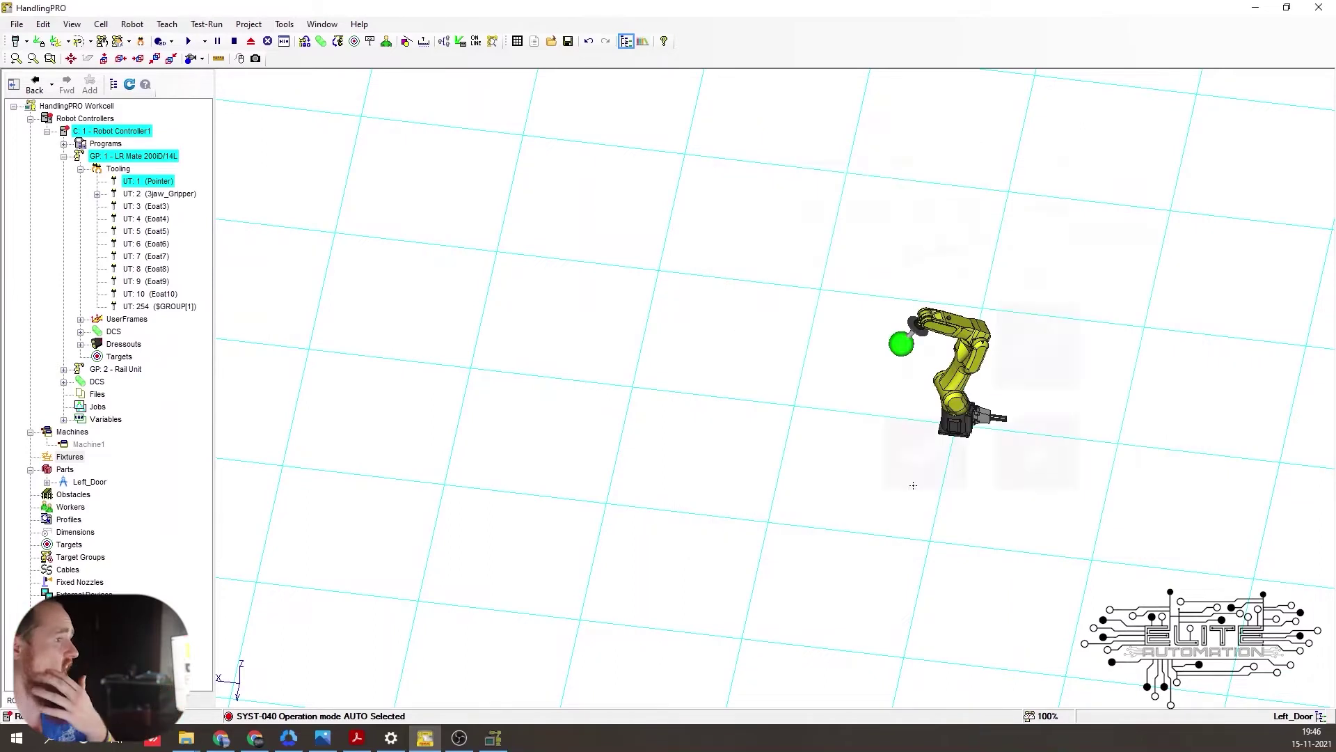
Step: Set table02's Z to 0 so it rests on the floor
scroll(893, 274, "down", 5)
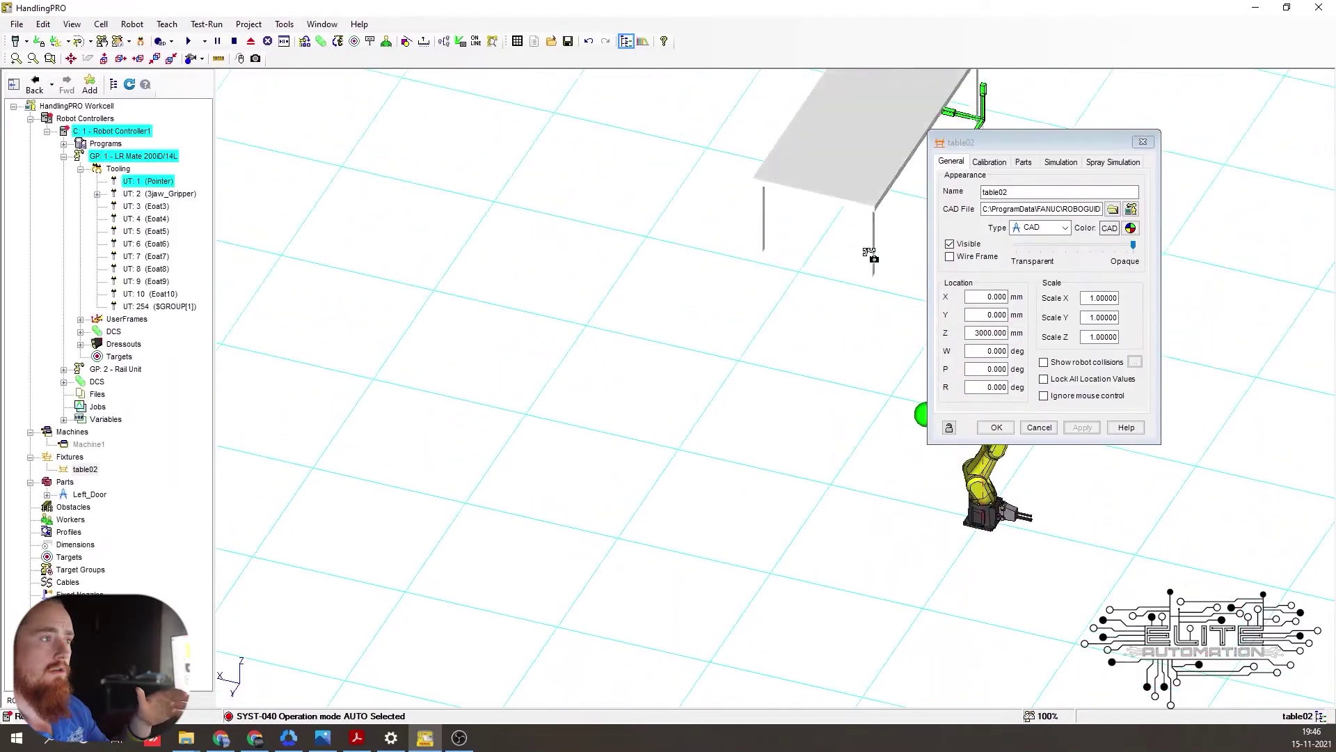
right_click_drag(868, 253, 714, 361)
scroll(843, 252, "up", 2)
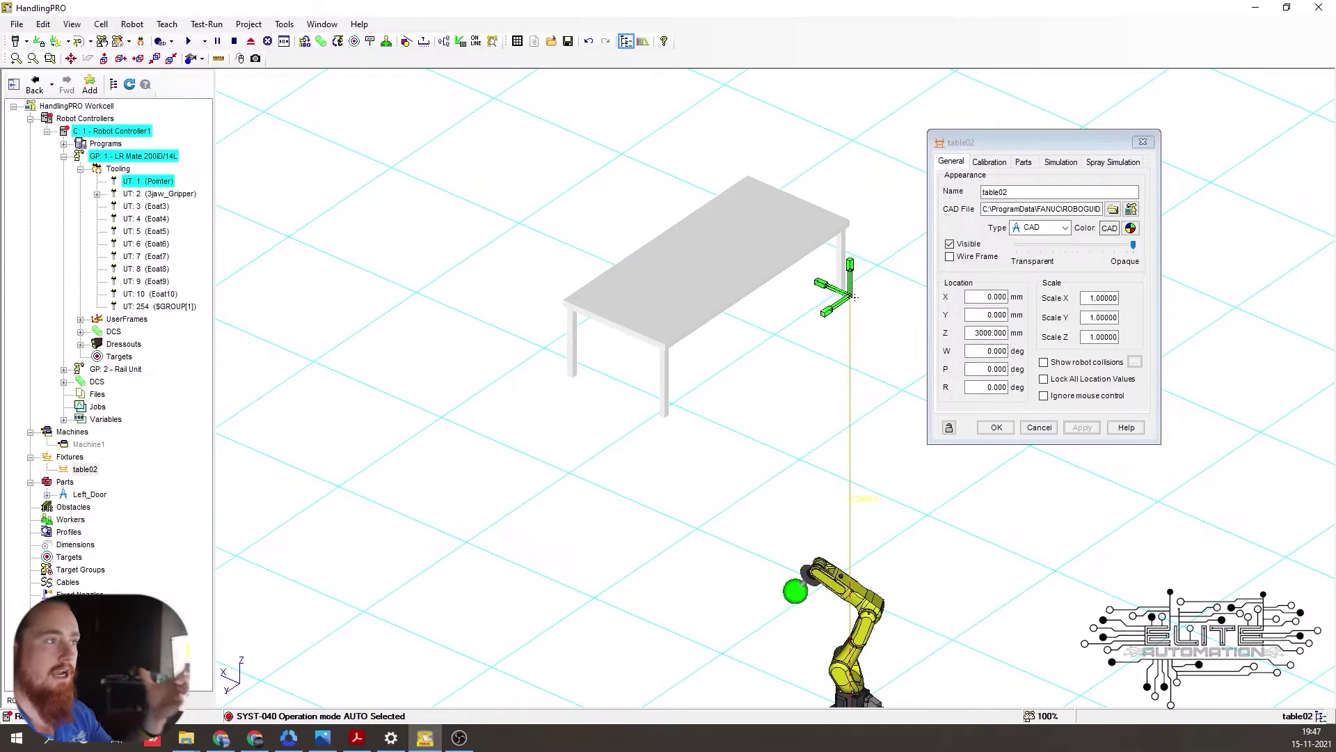
scroll(855, 297, "up", 6)
scroll(852, 296, "down", 4)
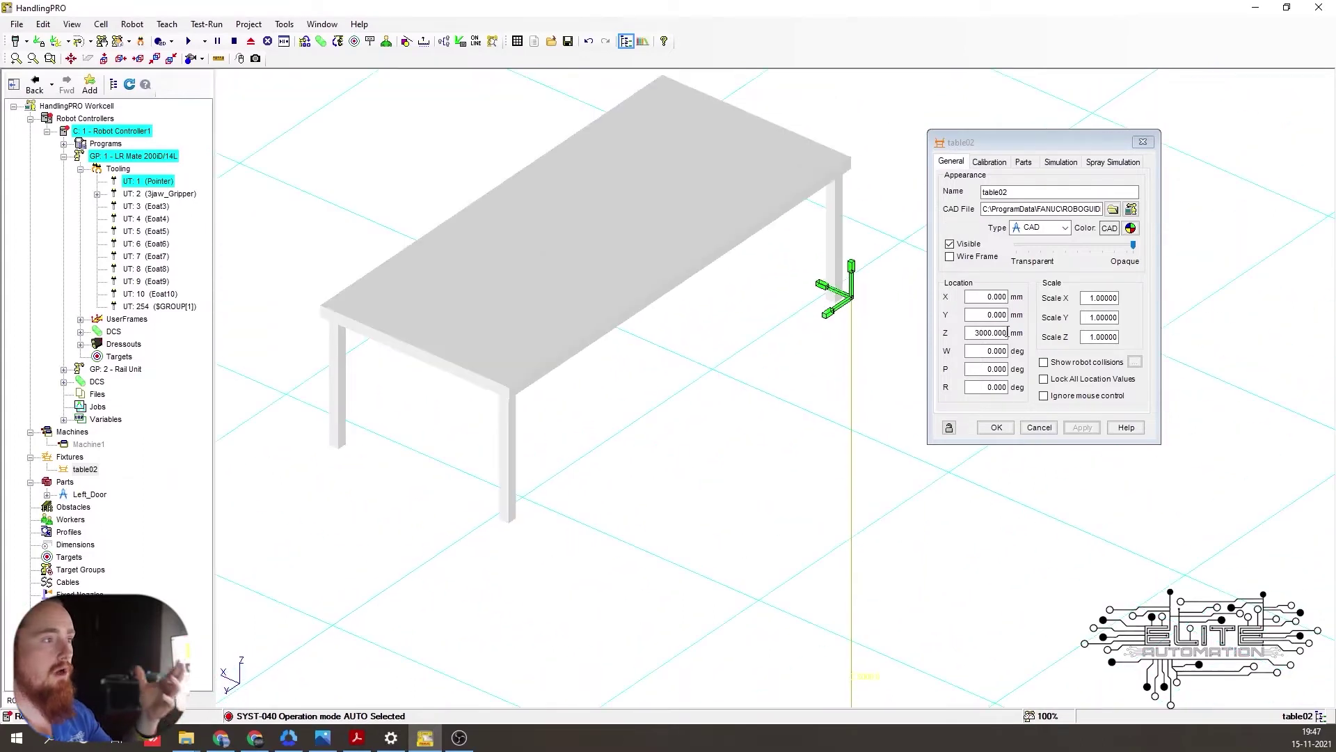
left_click_drag(970, 332, 1007, 334)
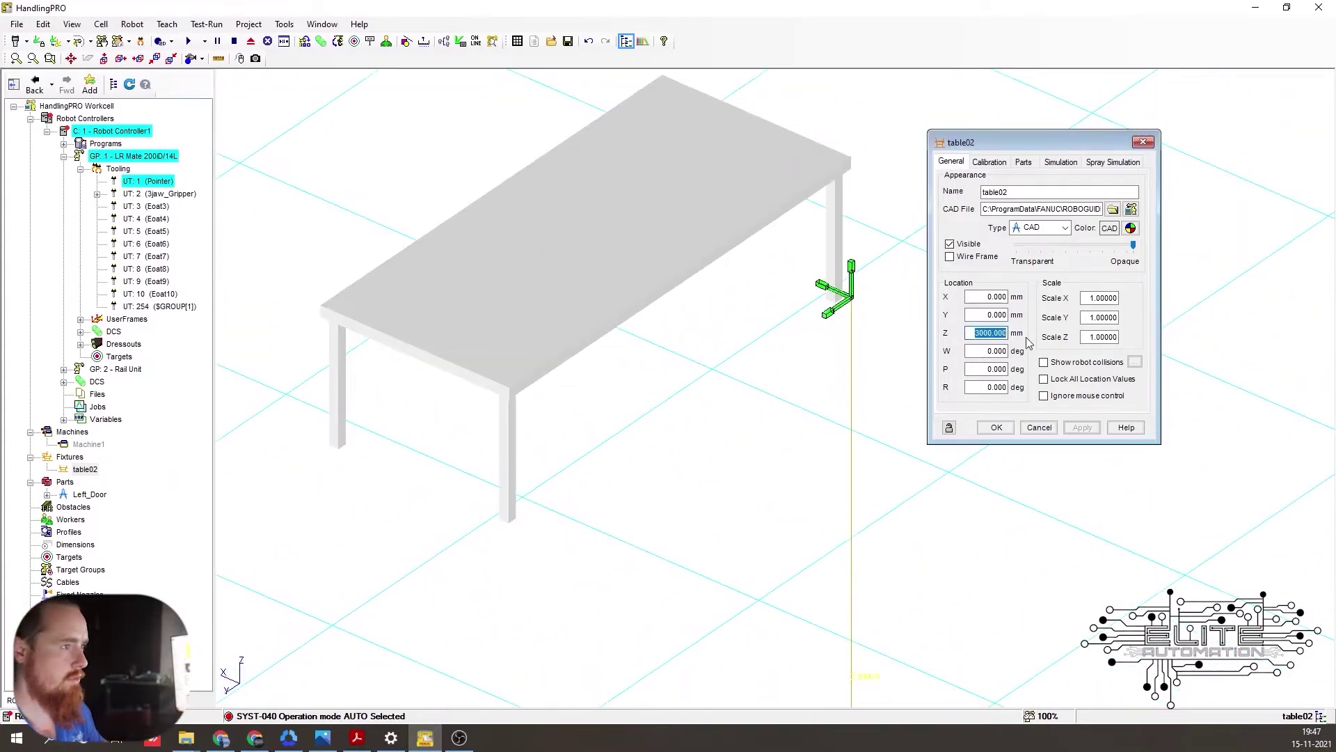
type("0")
key("Return")
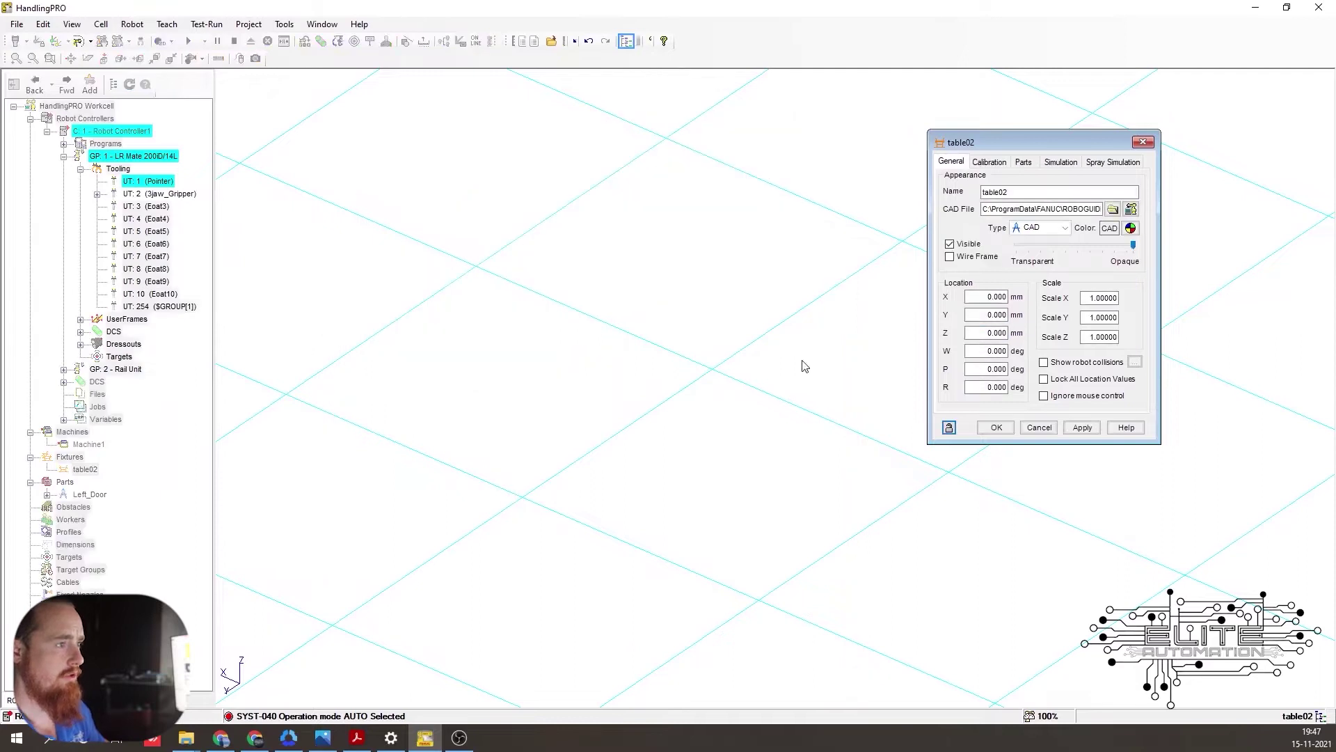
Step: Drag table02's triad until it sits at X 421 mm, Y -648 mm
scroll(743, 364, "down", 3)
right_click_drag(753, 572, 830, 582)
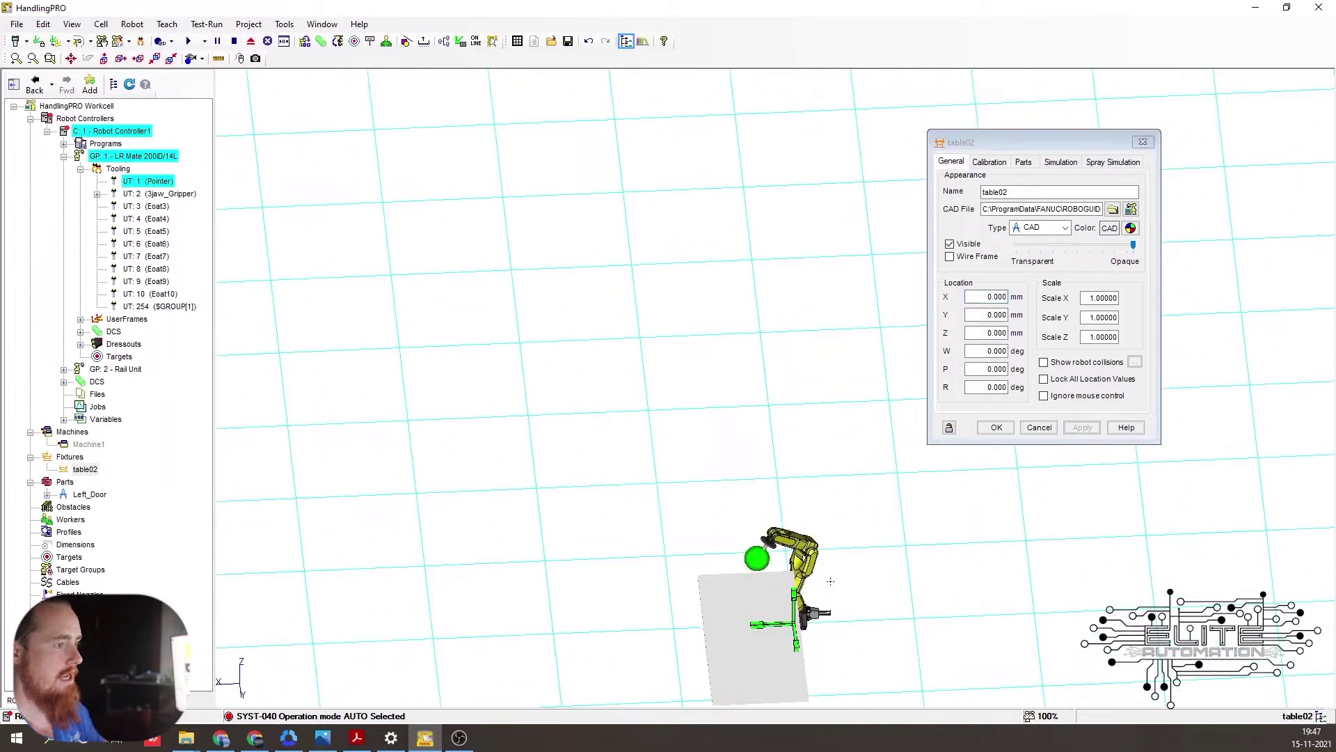
left_click_drag(784, 628, 743, 626)
right_click_drag(743, 627, 901, 611)
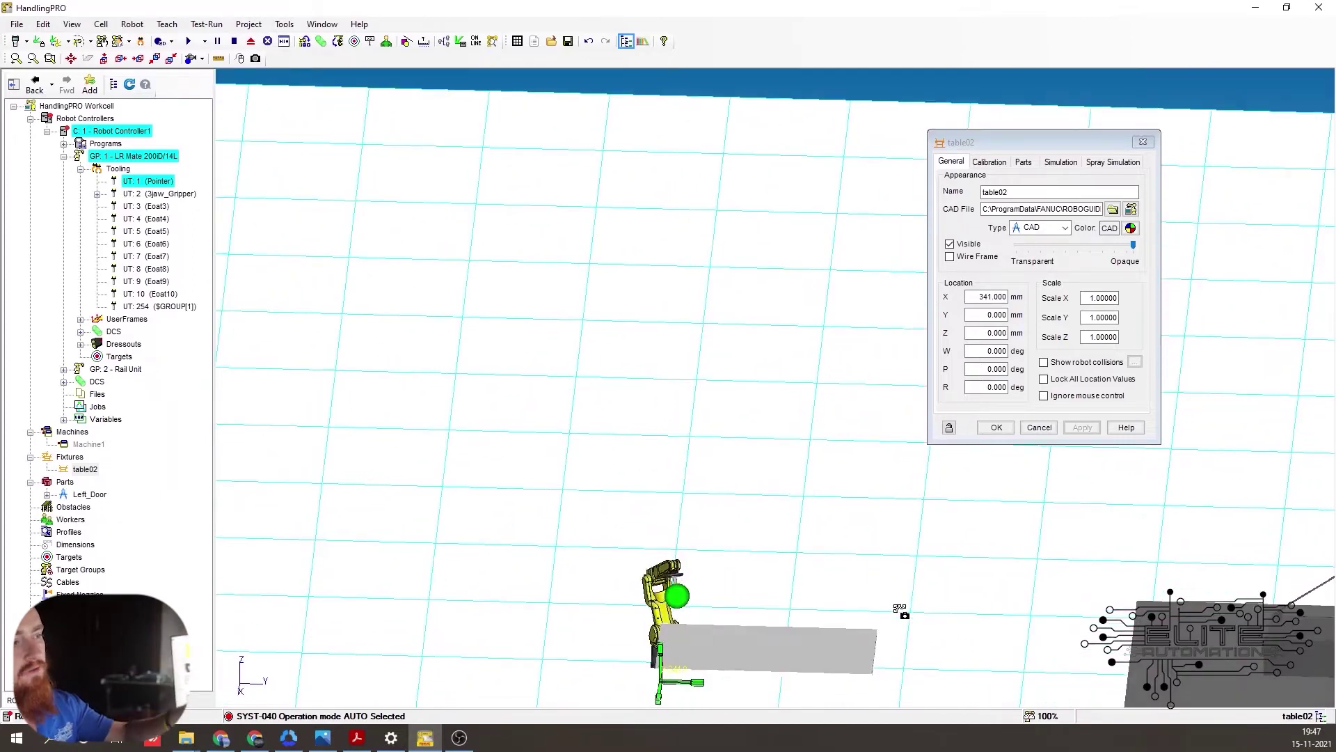
middle_click_drag(764, 561, 833, 449)
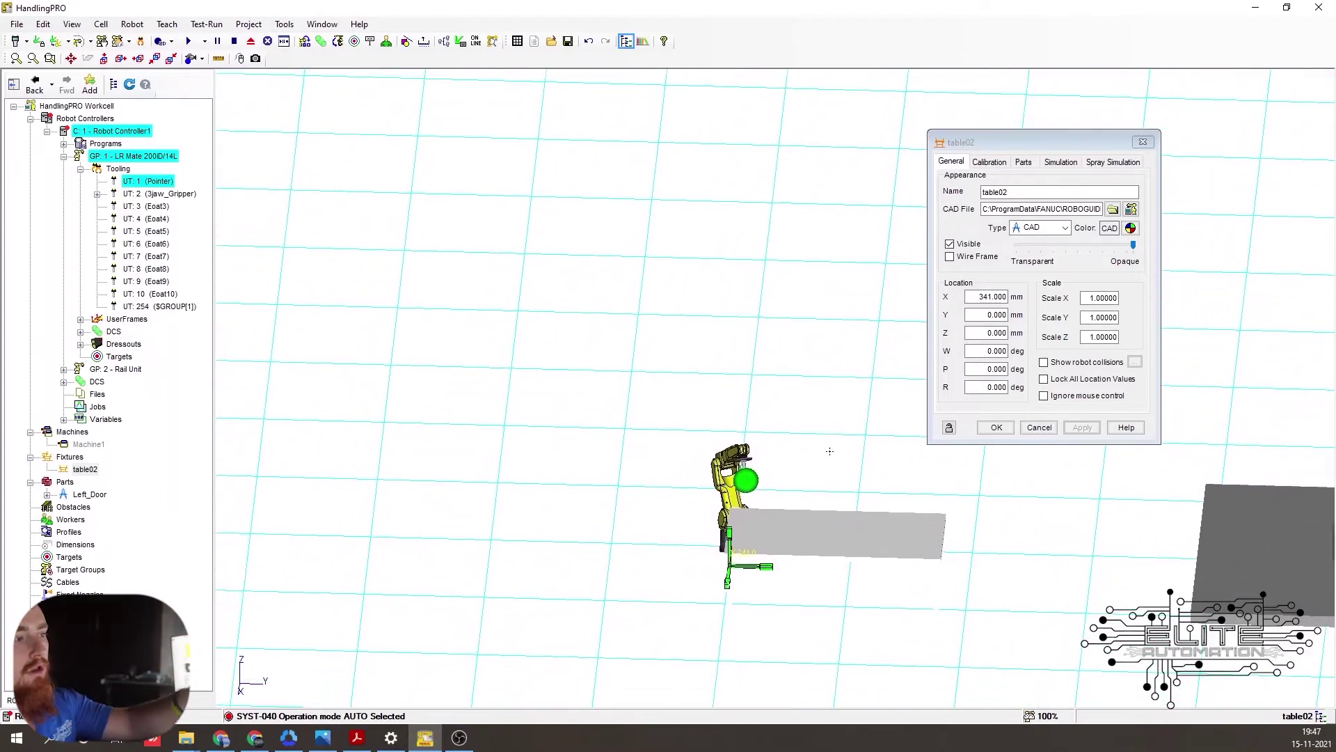
left_click_drag(748, 572, 706, 569)
right_click_drag(875, 437, 780, 481)
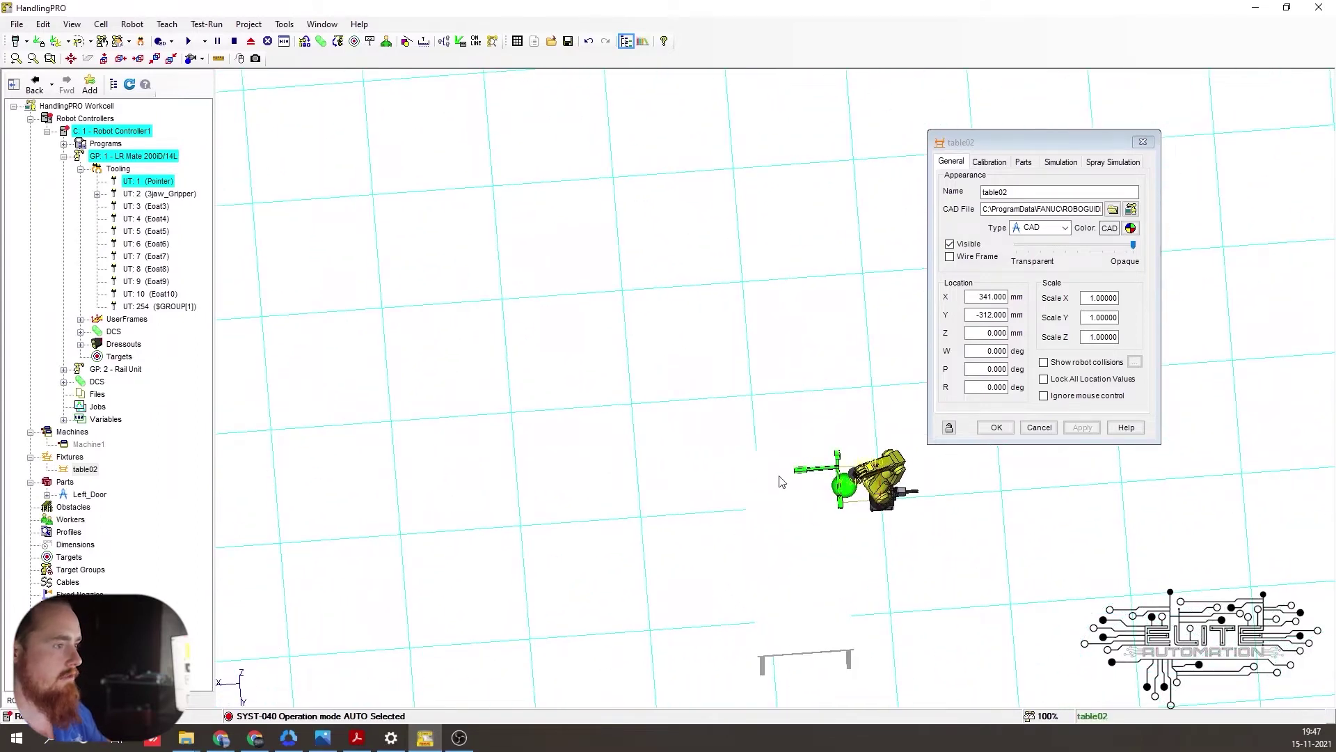
left_click_drag(825, 472, 815, 473)
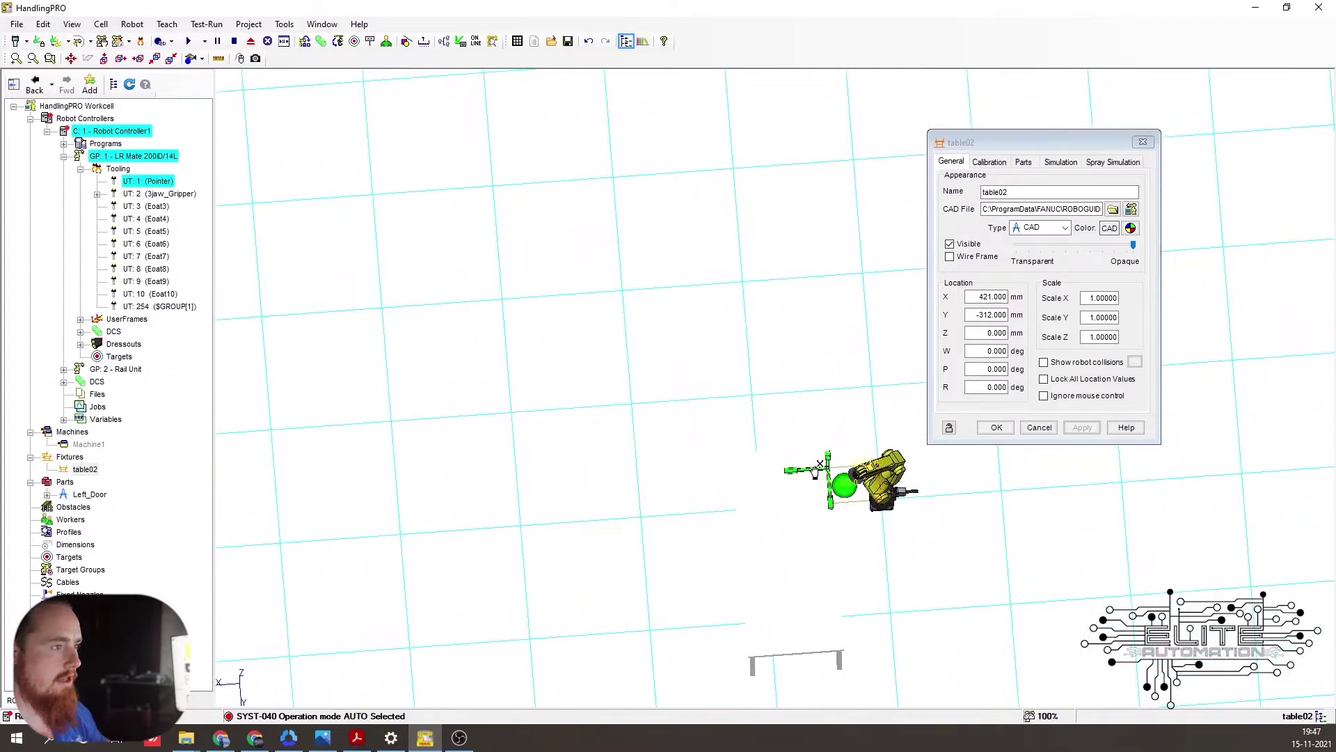
right_click_drag(814, 474, 851, 572)
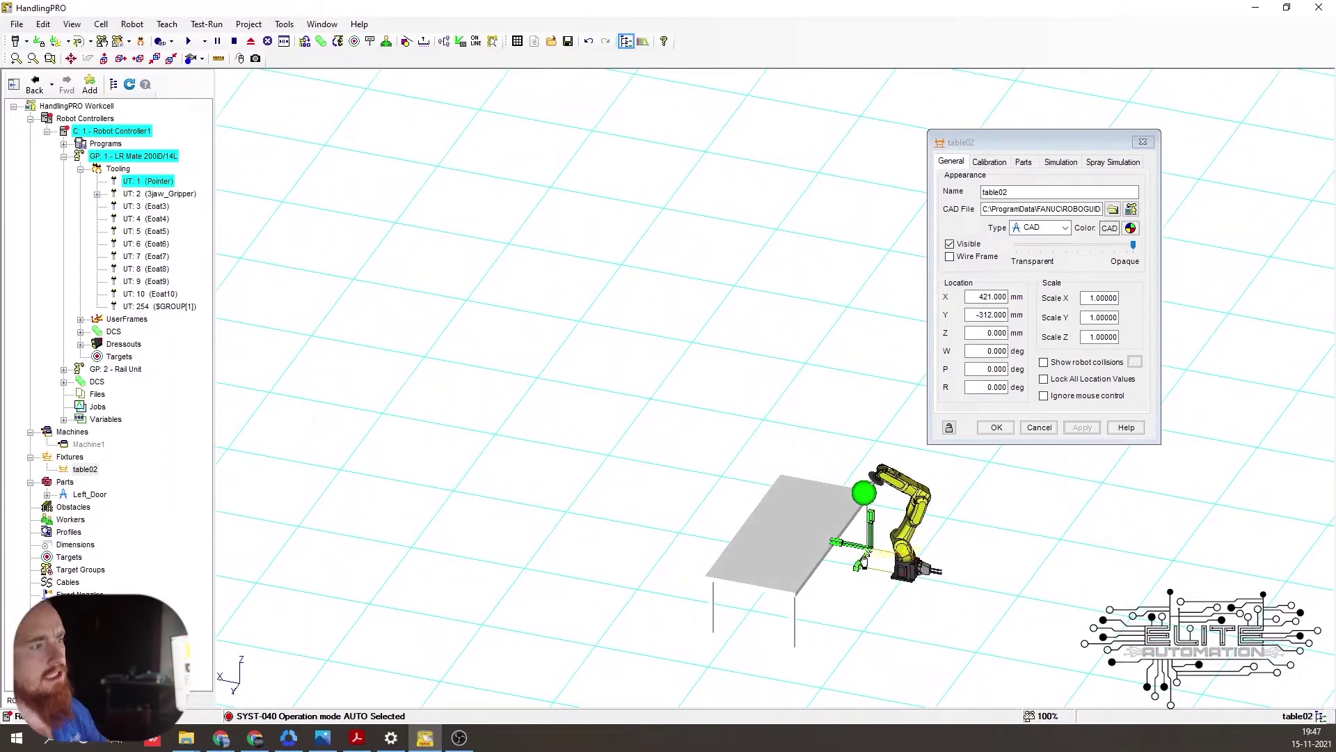
left_click_drag(863, 561, 878, 541)
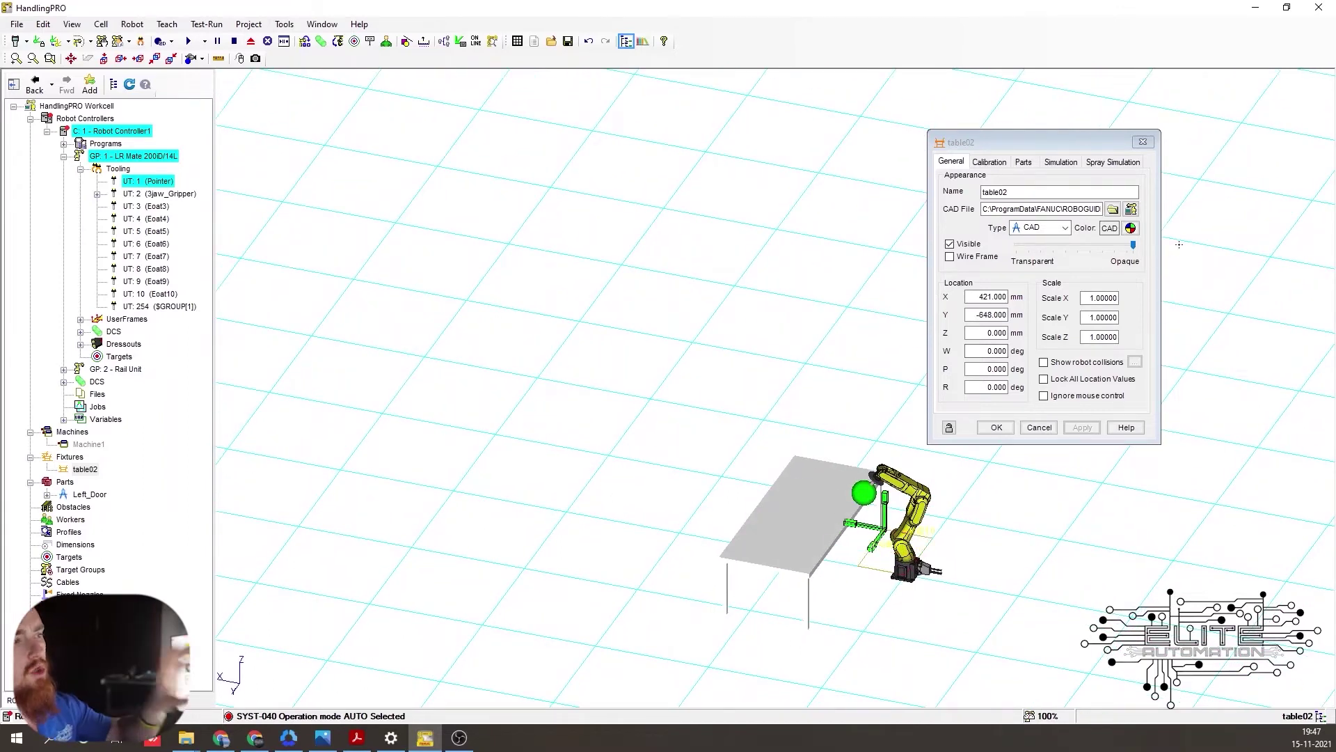
Step: Leave table02's R rotation unchanged and open its colour chooser
double_click(988, 387)
right_click(989, 387)
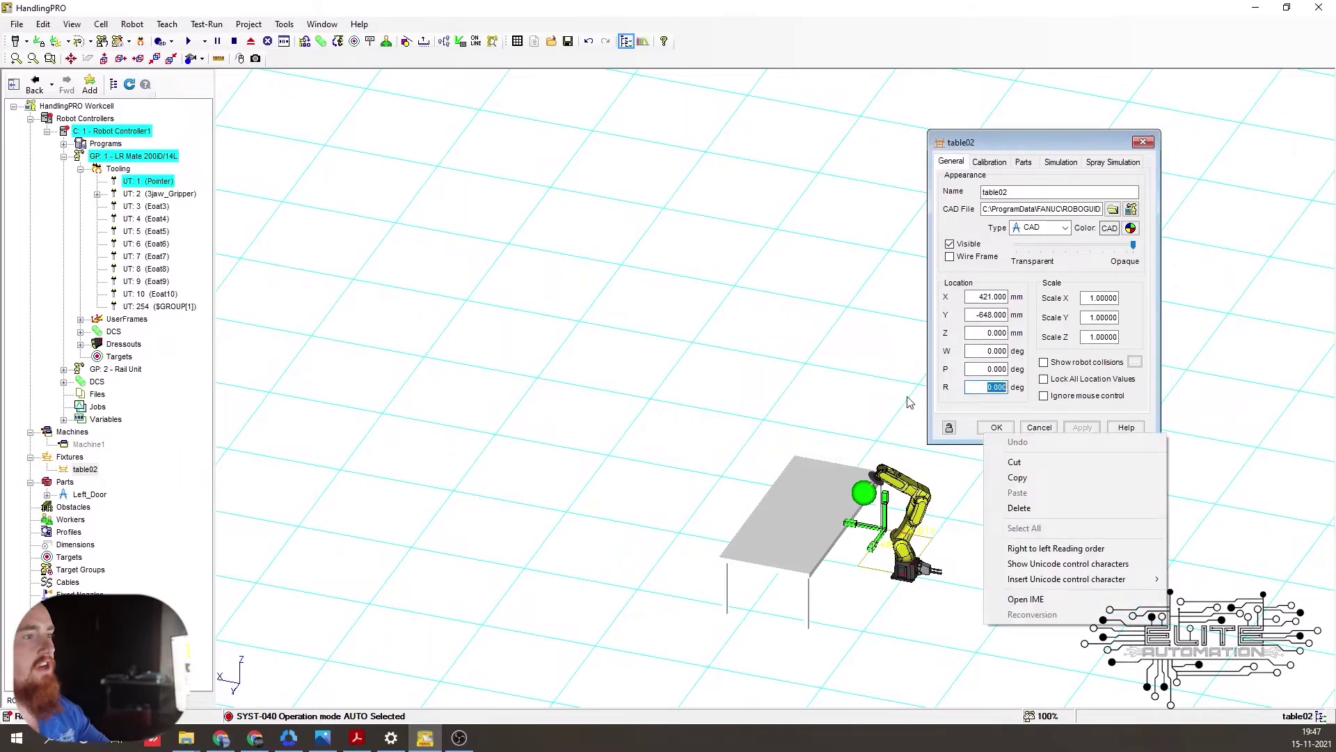
left_click(806, 383)
right_click_drag(806, 382, 905, 458)
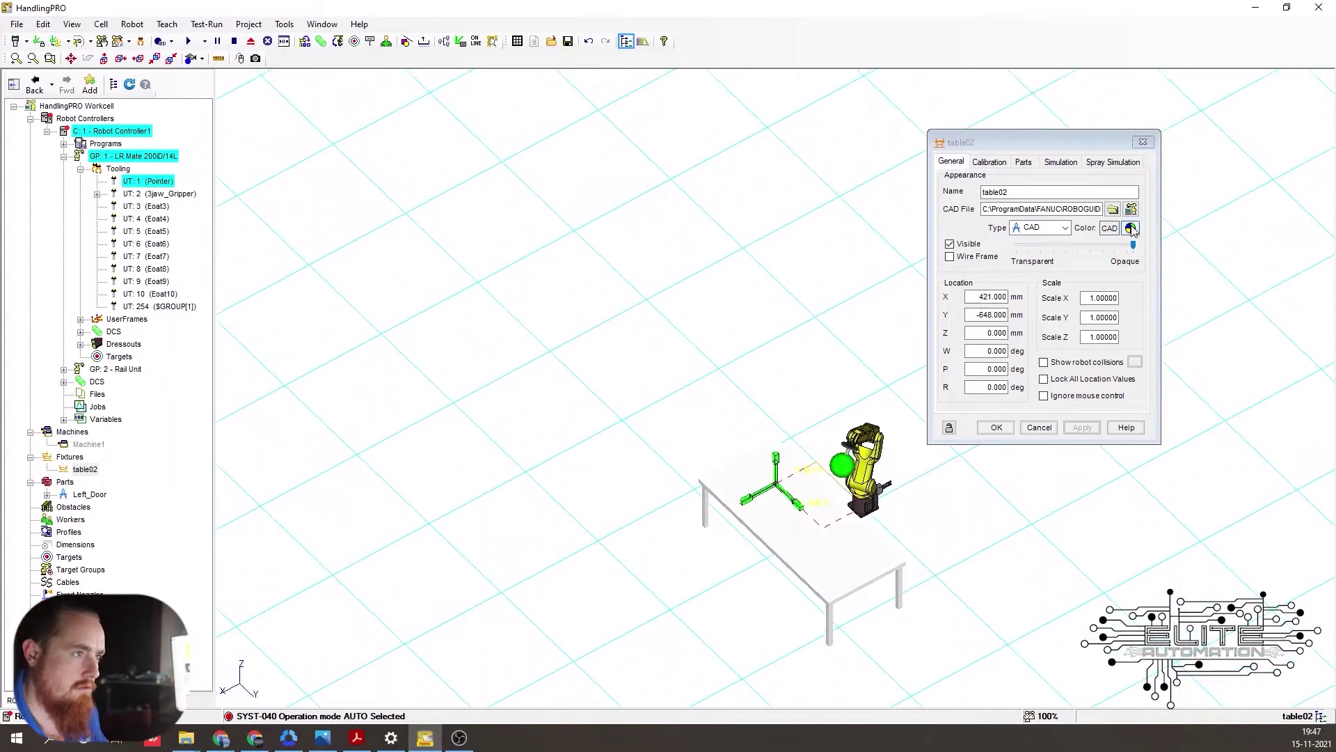
left_click(1130, 229)
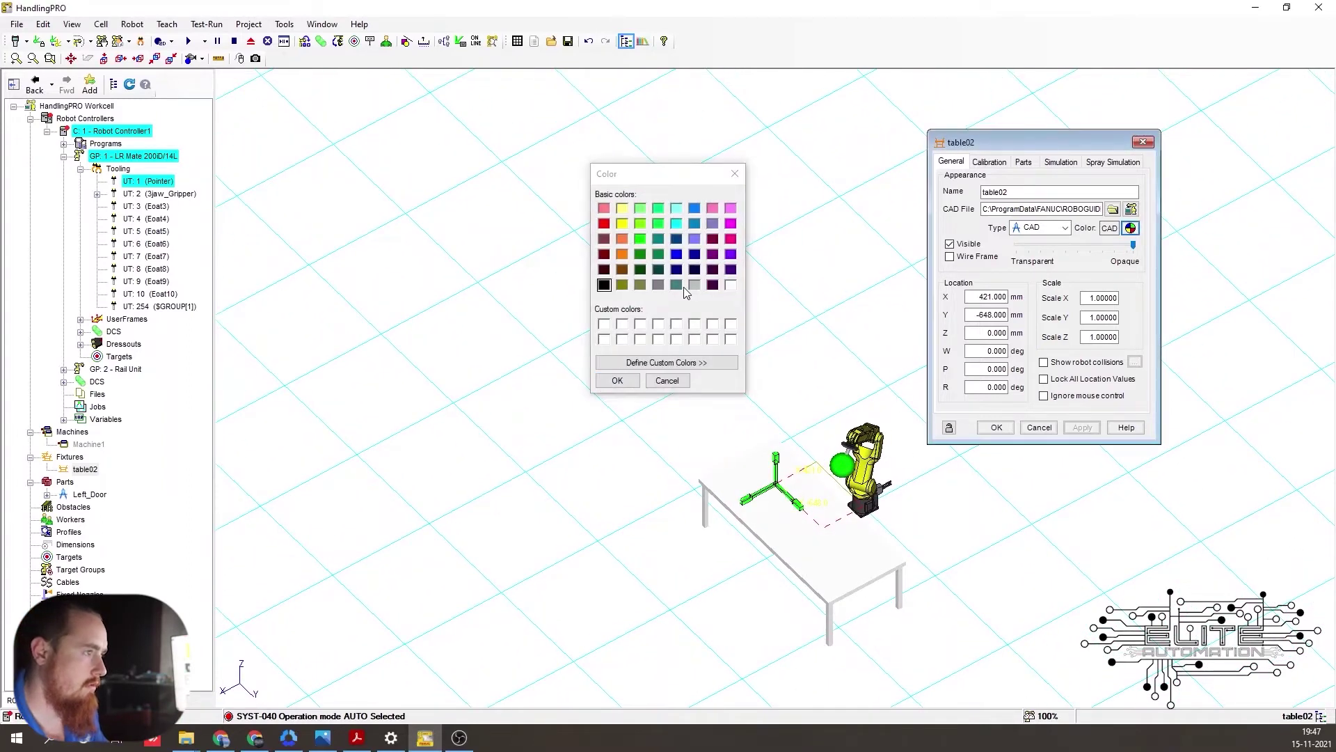
Step: Colour table02 black, apply it, and close its properties dialog
left_click(605, 285)
left_click(619, 381)
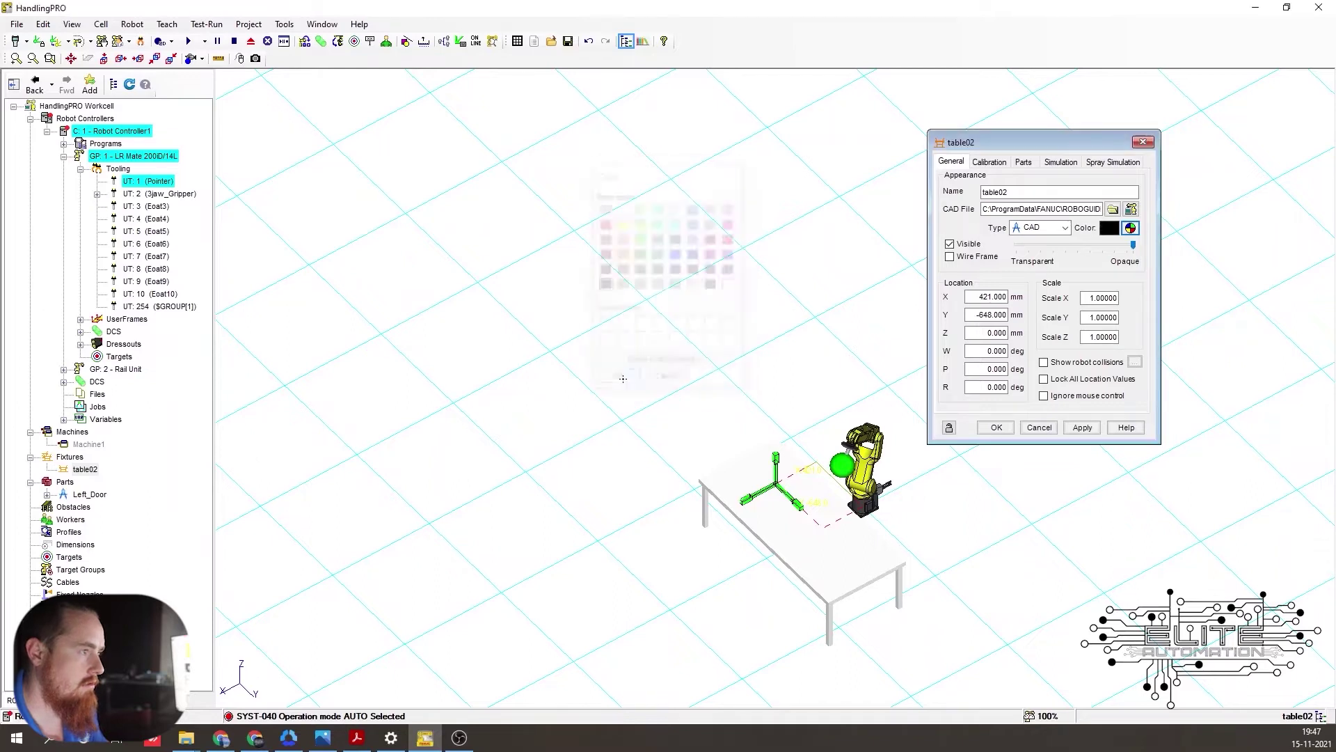
left_click(1083, 427)
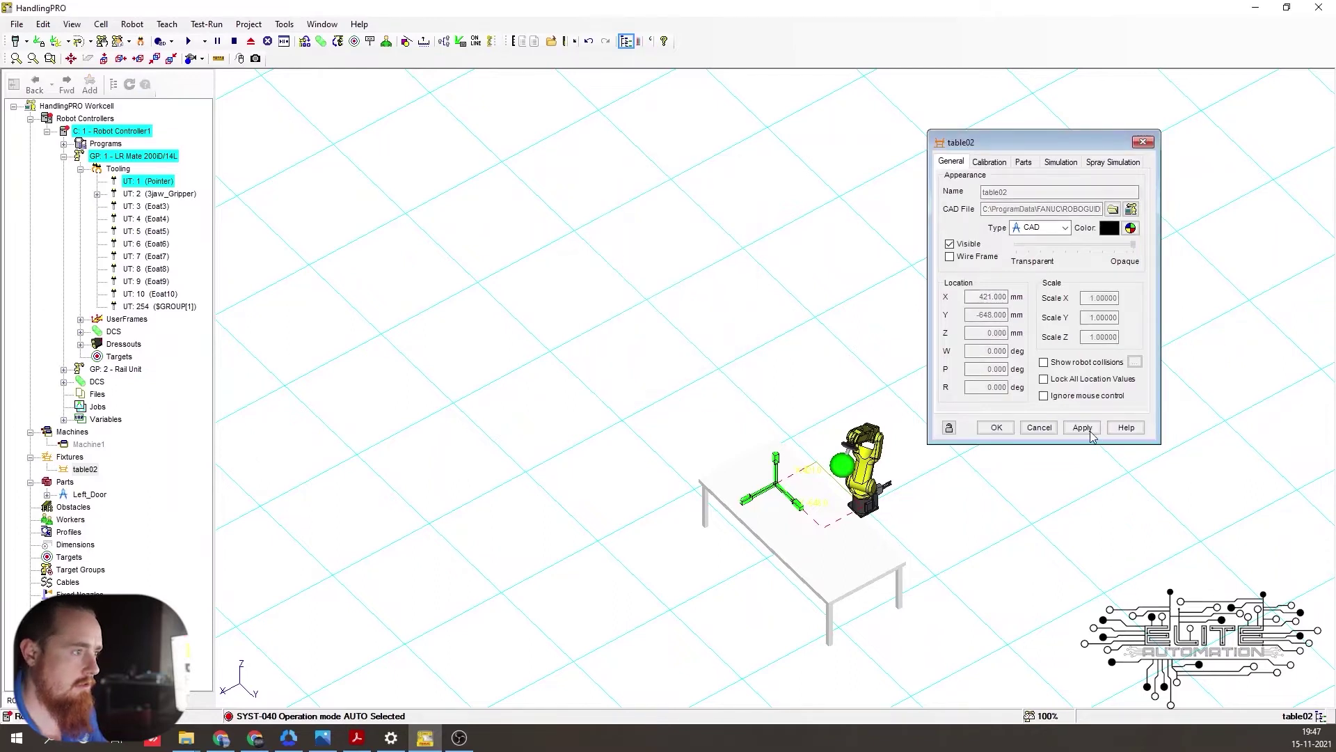
right_click_drag(822, 529, 907, 516)
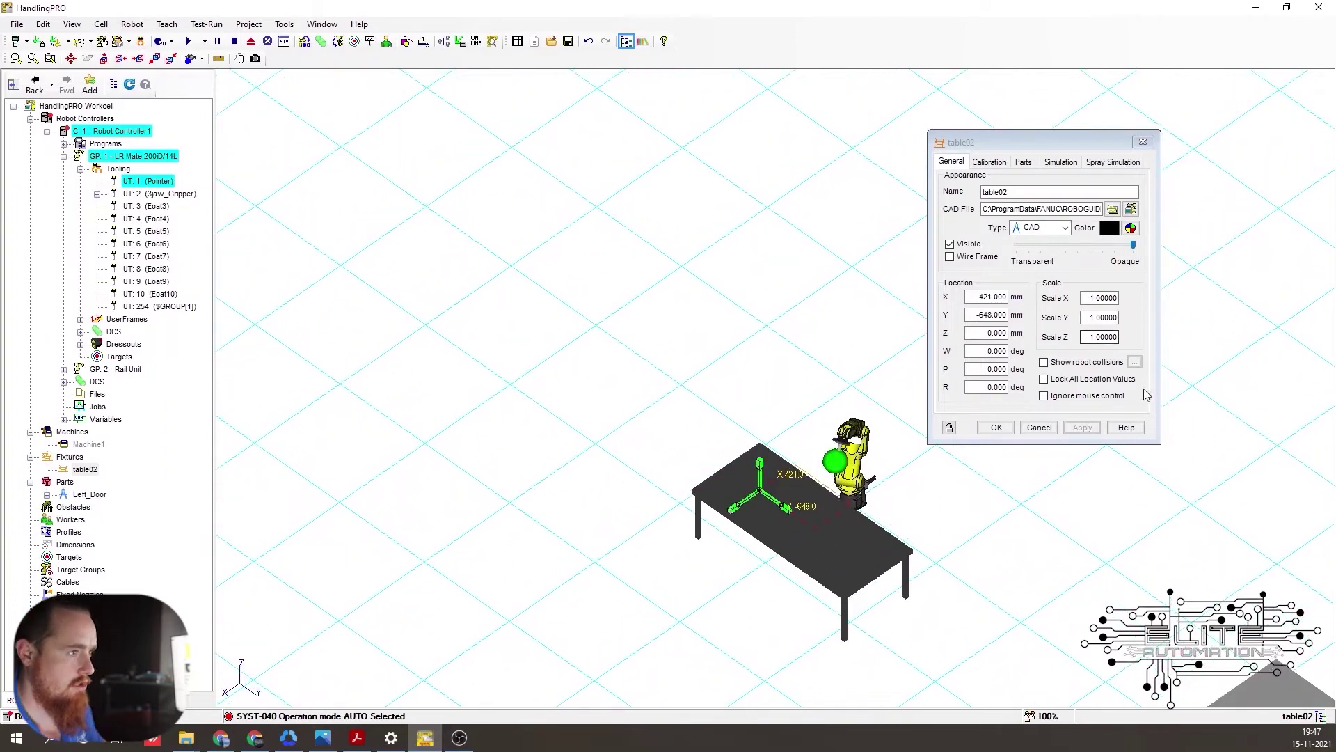
left_click(997, 427)
scroll(993, 446, "down", 2)
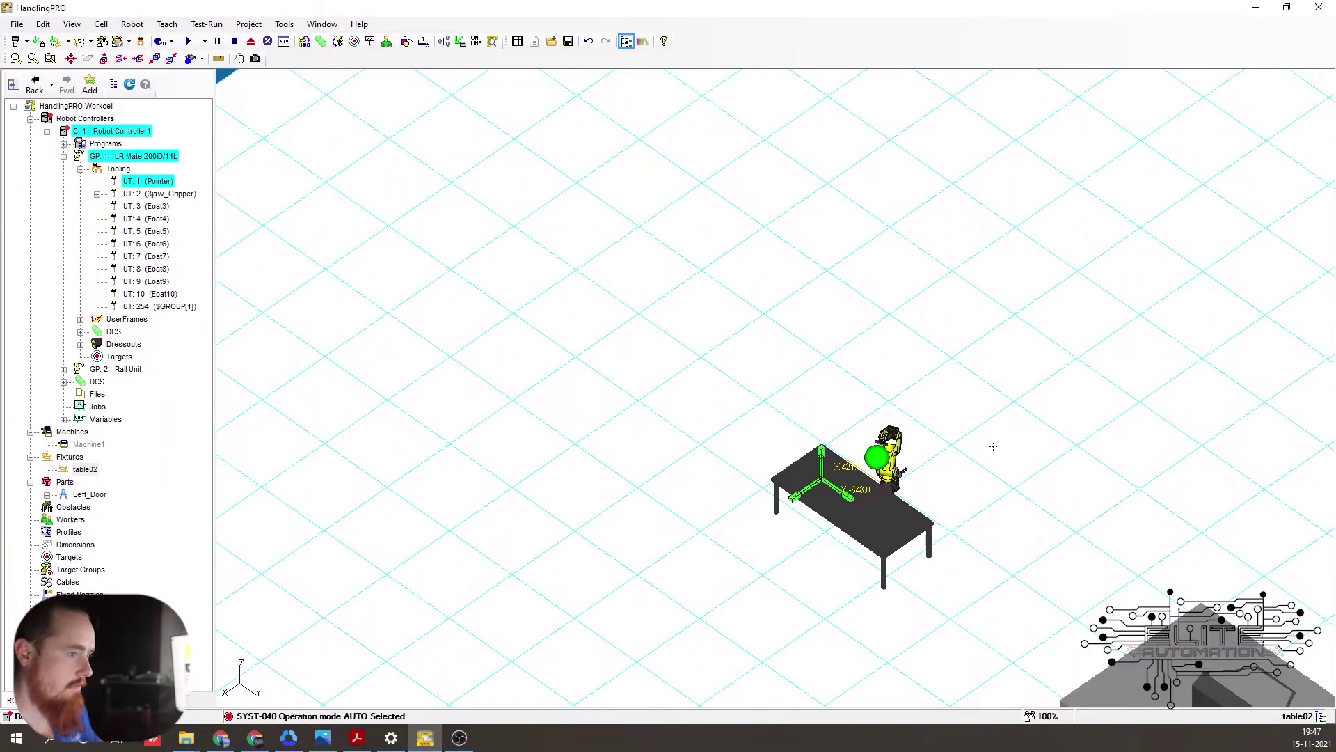
scroll(1022, 518, "down", 2)
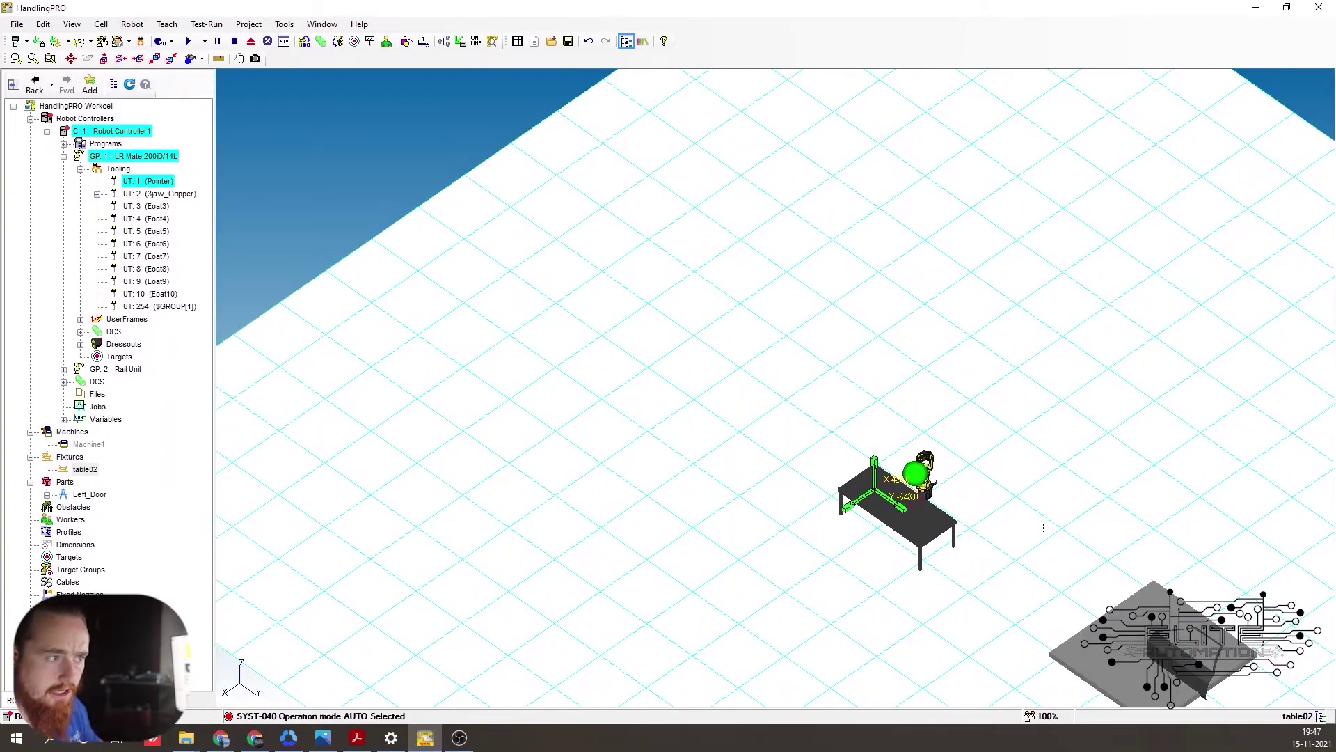
Step: Reopen table02's properties and tick Left_Door on the Parts tab, then apply
double_click(918, 539)
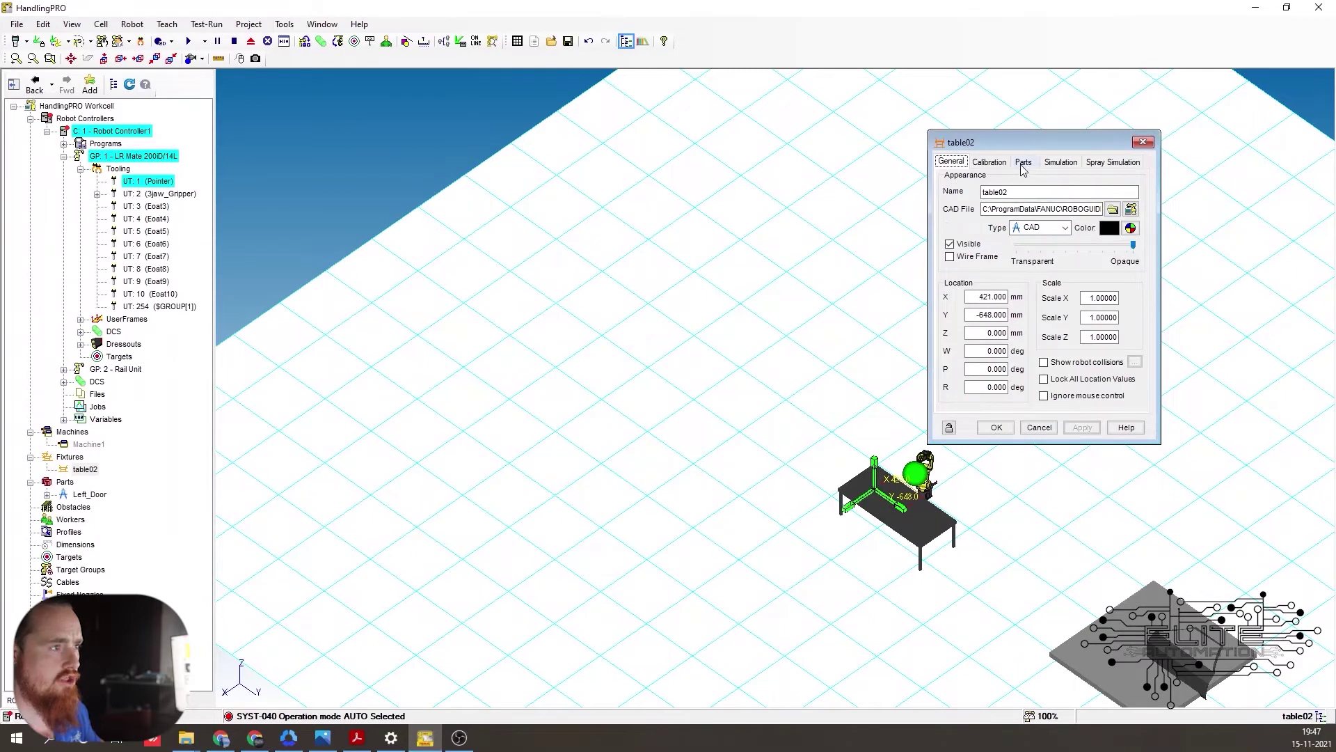
left_click(1023, 163)
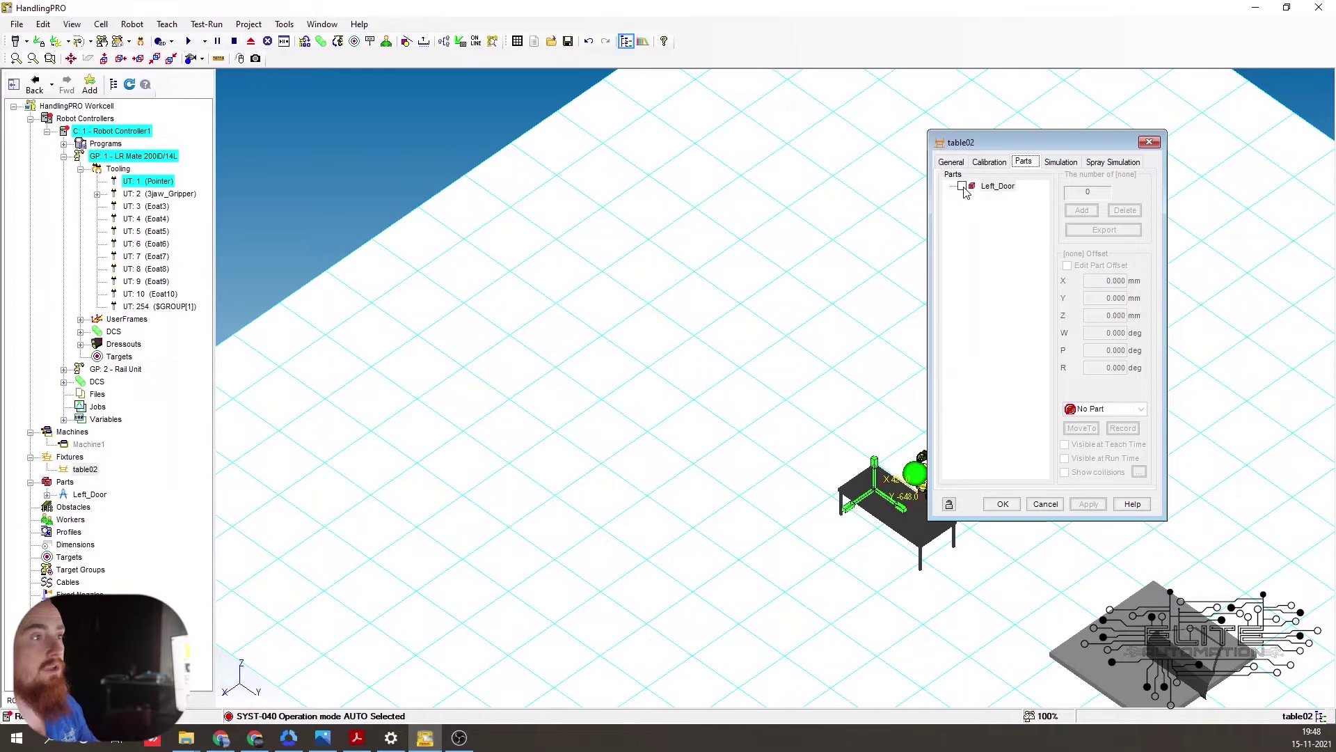
left_click_drag(1027, 140, 1045, 133)
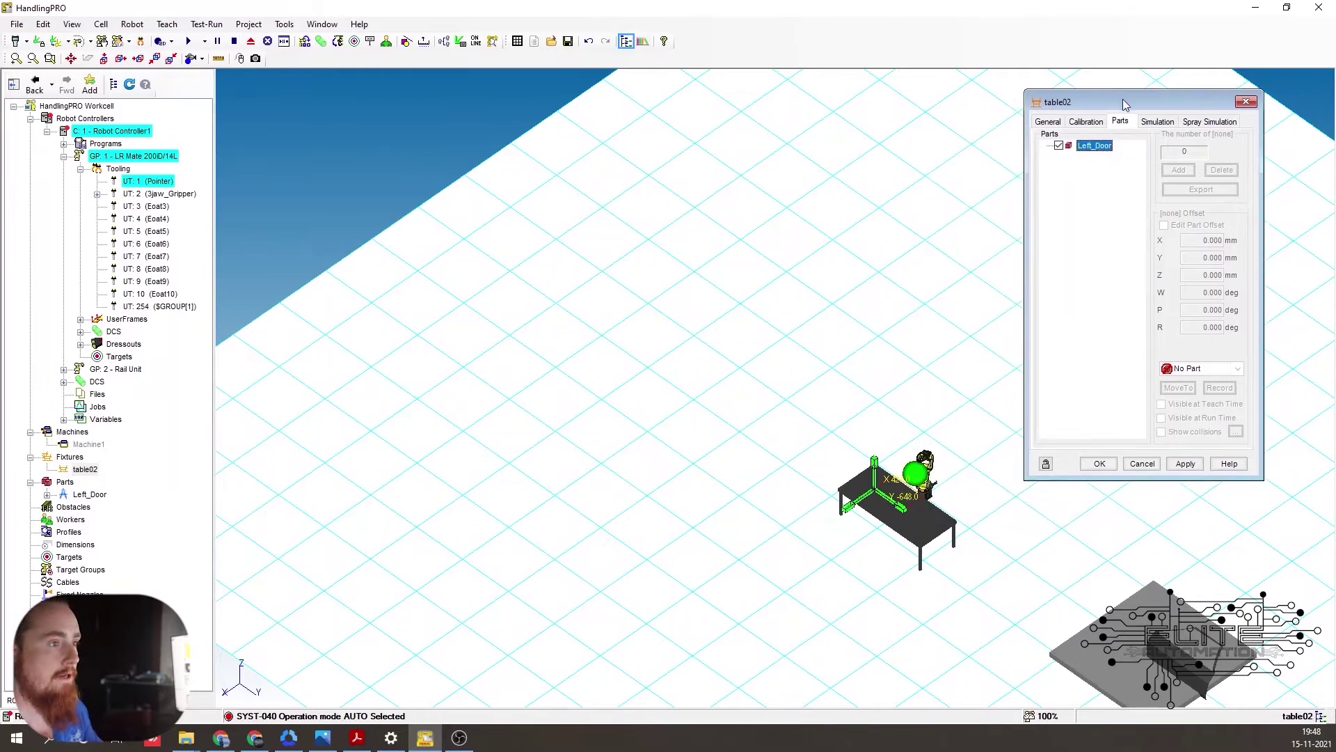
left_click(1185, 463)
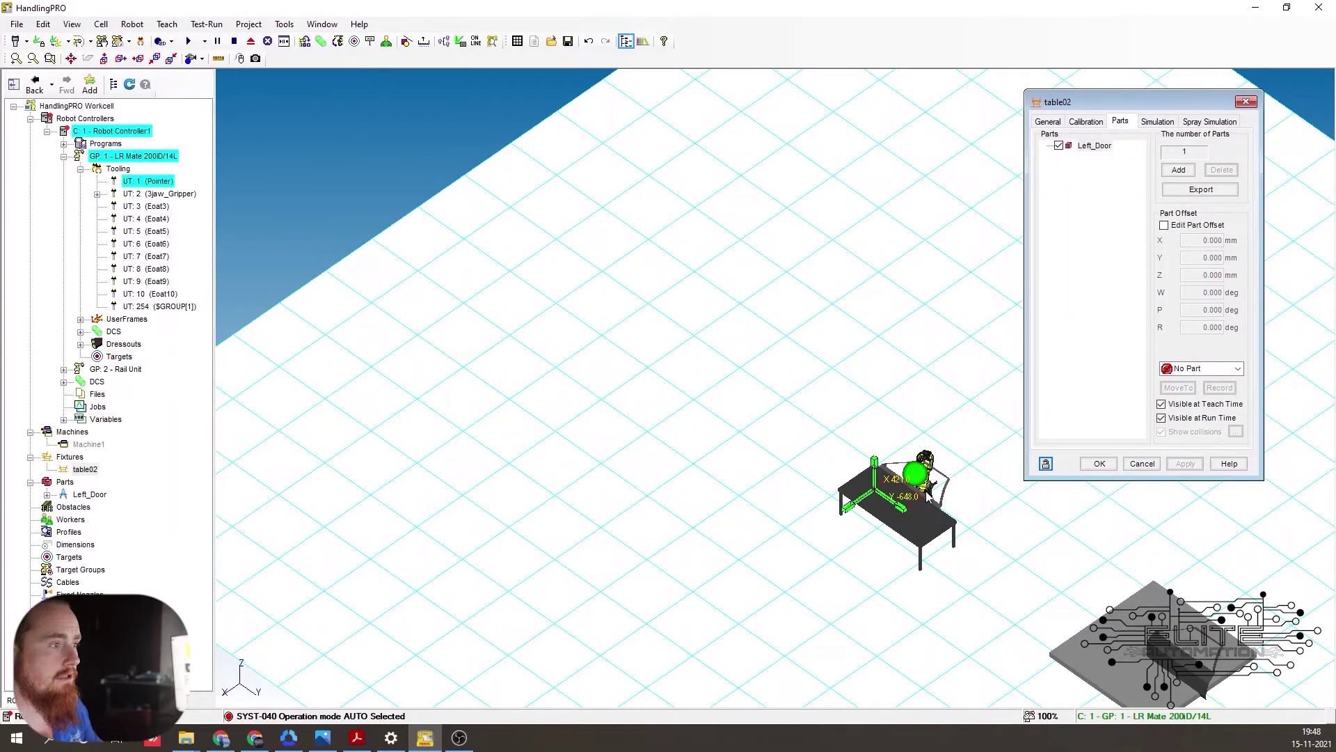
Step: Frame the table and robot in view and switch on Edit Part Offset
scroll(928, 496, "up", 5)
right_click_drag(928, 496, 830, 455)
right_click_drag(993, 536, 936, 519, "ctrl")
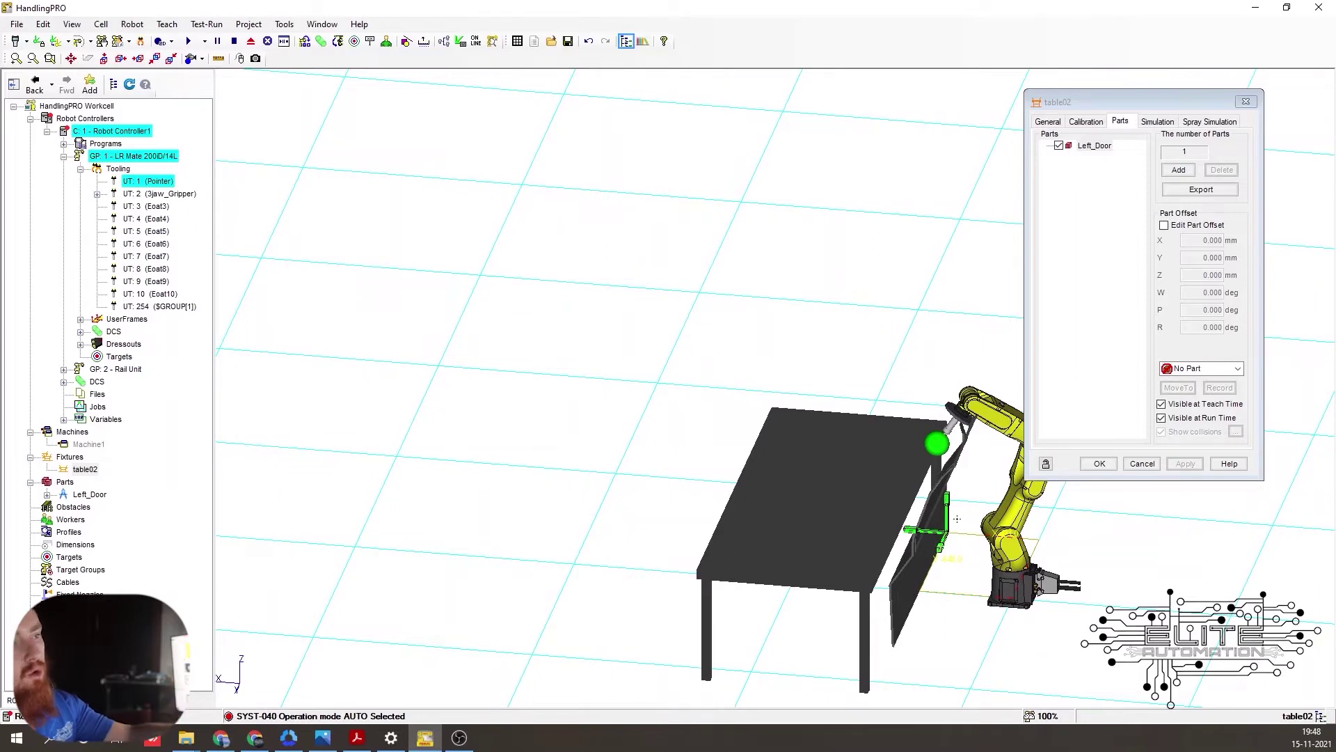
left_click(1164, 225)
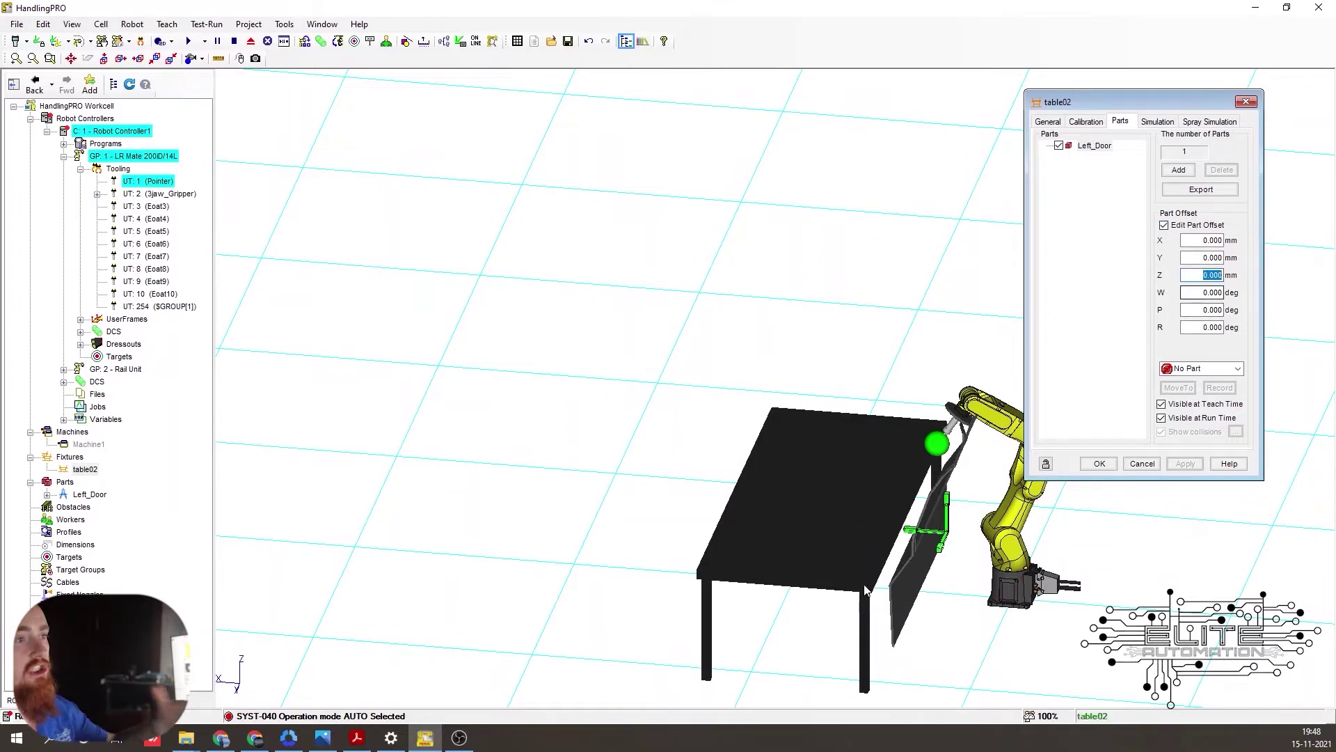
Step: Raise Left_Door's Z offset to 1200 mm, then lower it to 800 mm
right_click_drag(915, 572, 1230, 296)
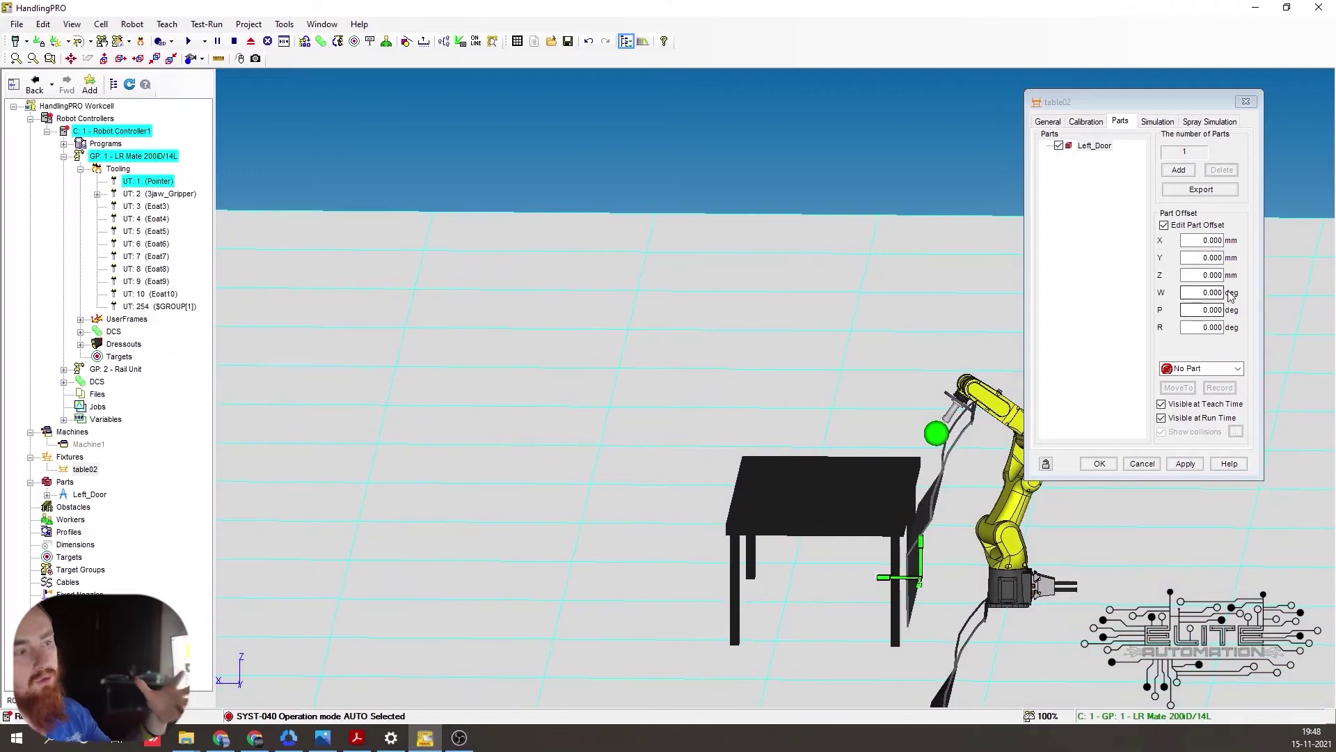
left_click(1195, 275)
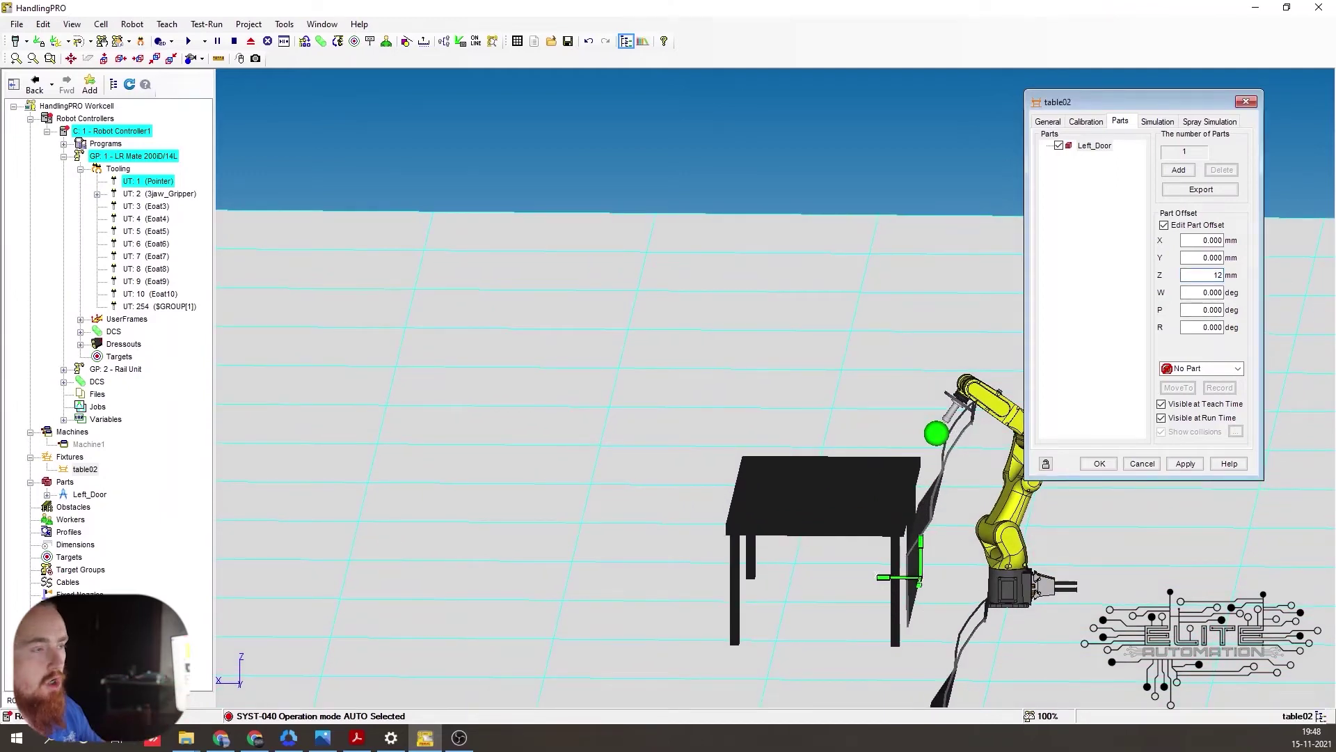
left_click(1185, 464)
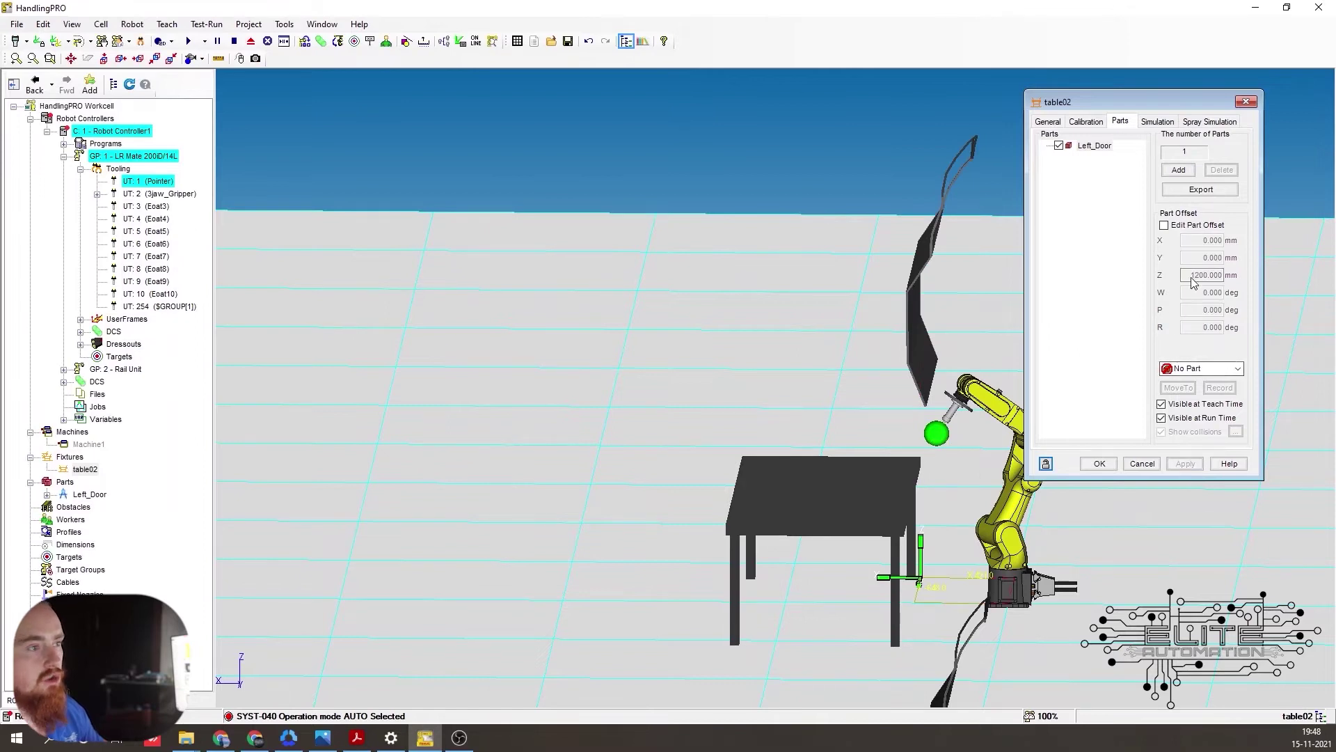
left_click(1164, 226)
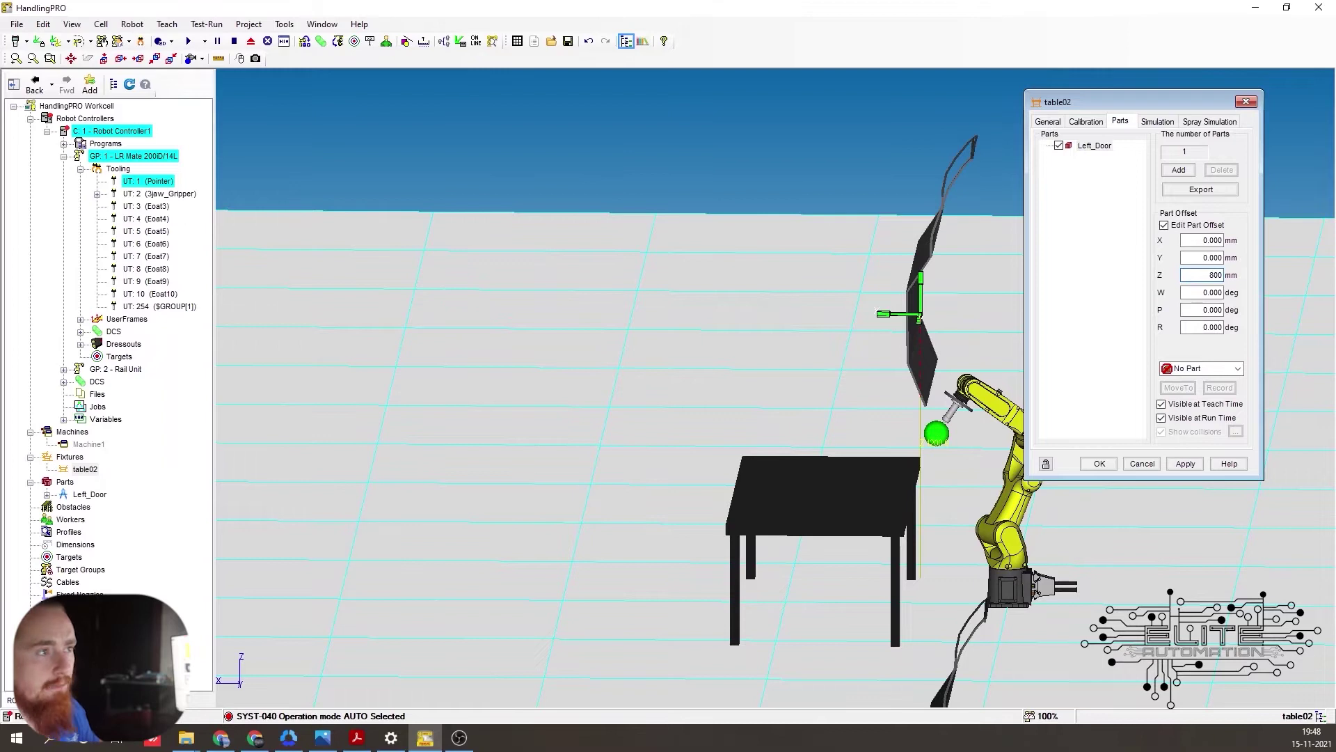
key("Return")
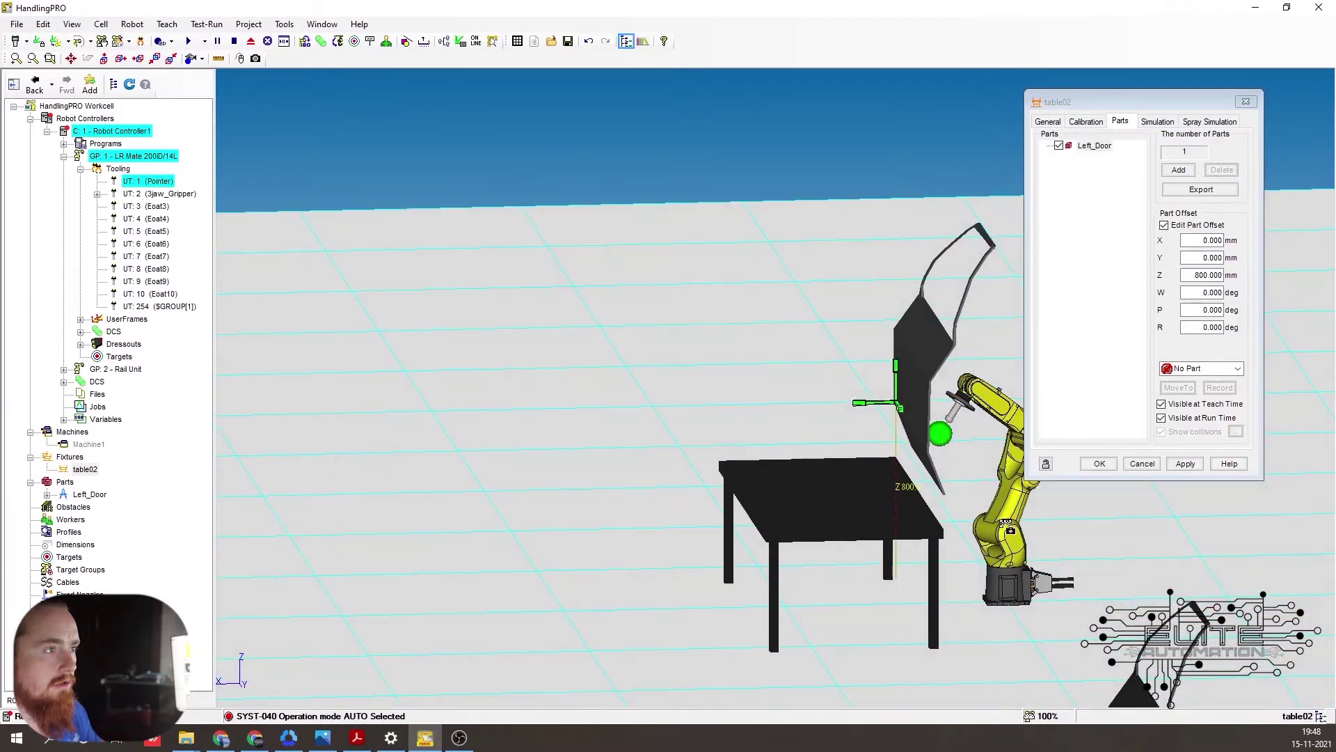
Step: Set Left_Door's offset to X 200 mm and Z 650 mm
double_click(1219, 240)
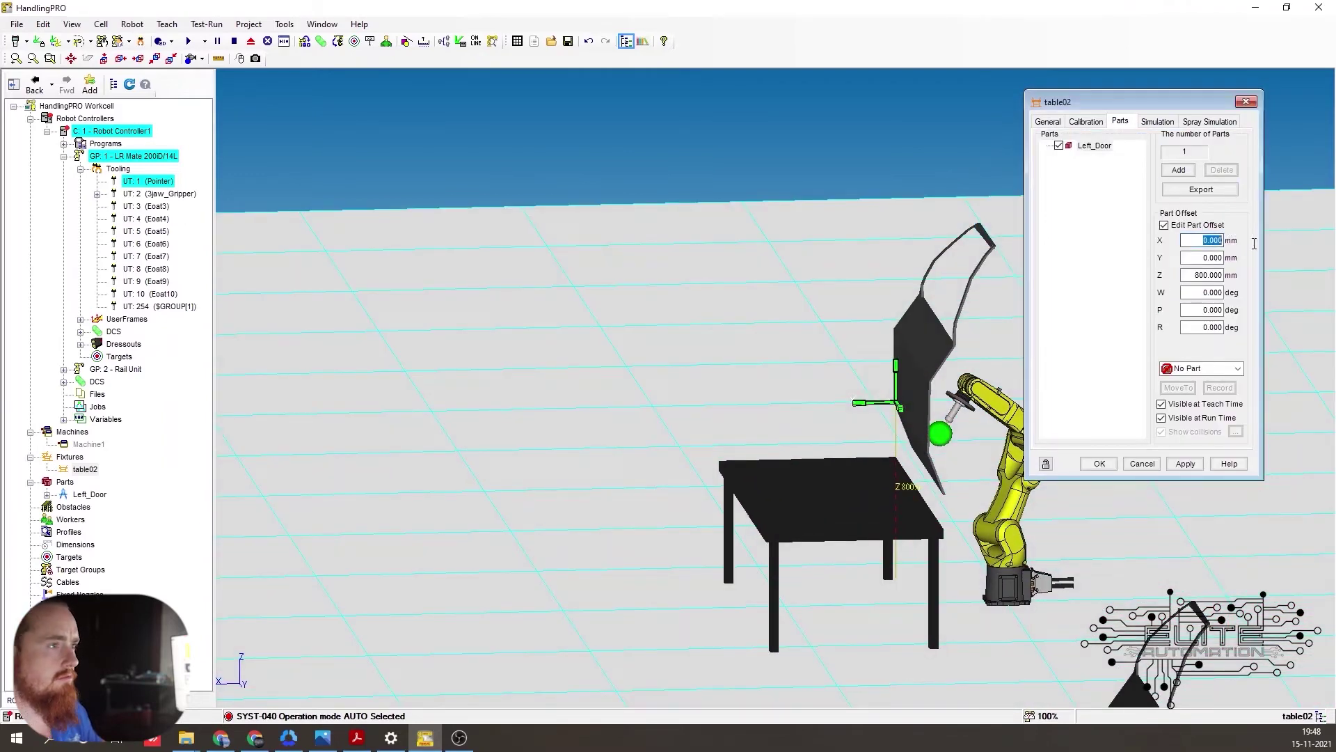
type("200")
key("Return")
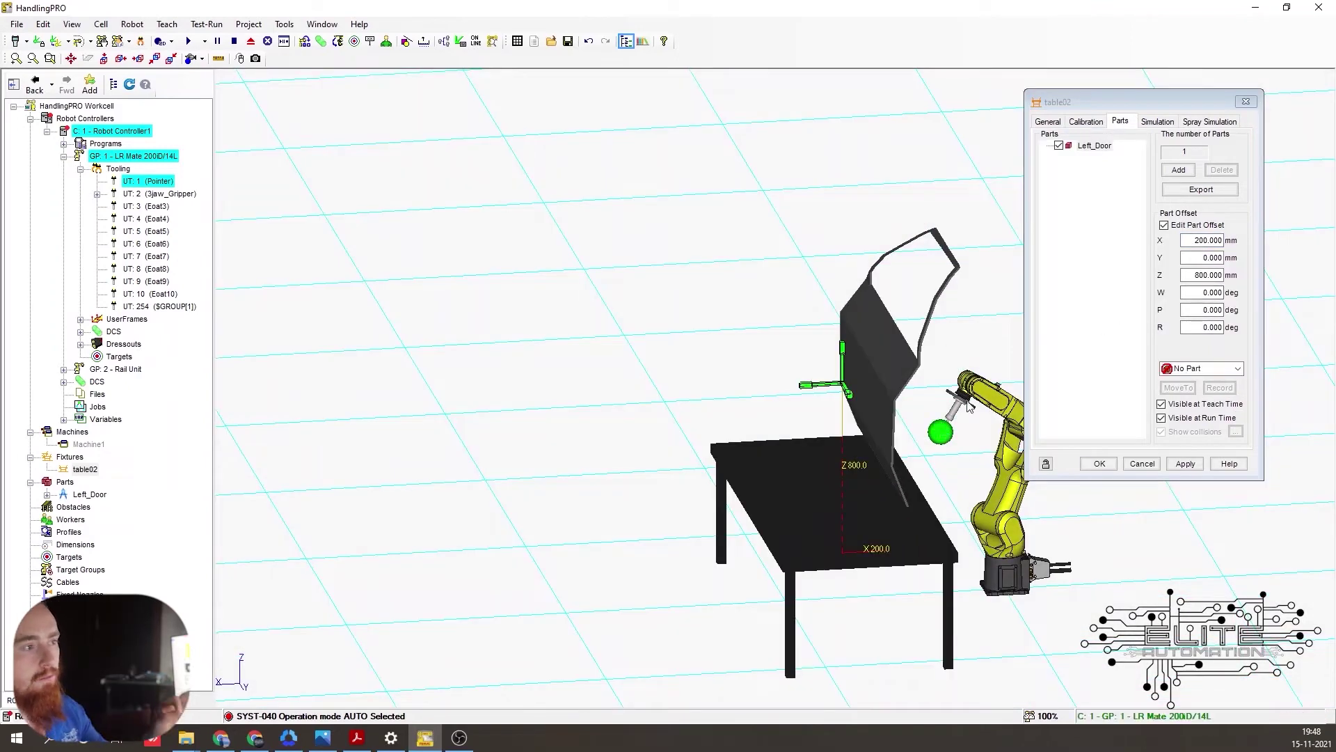
right_click_drag(969, 407, 934, 414)
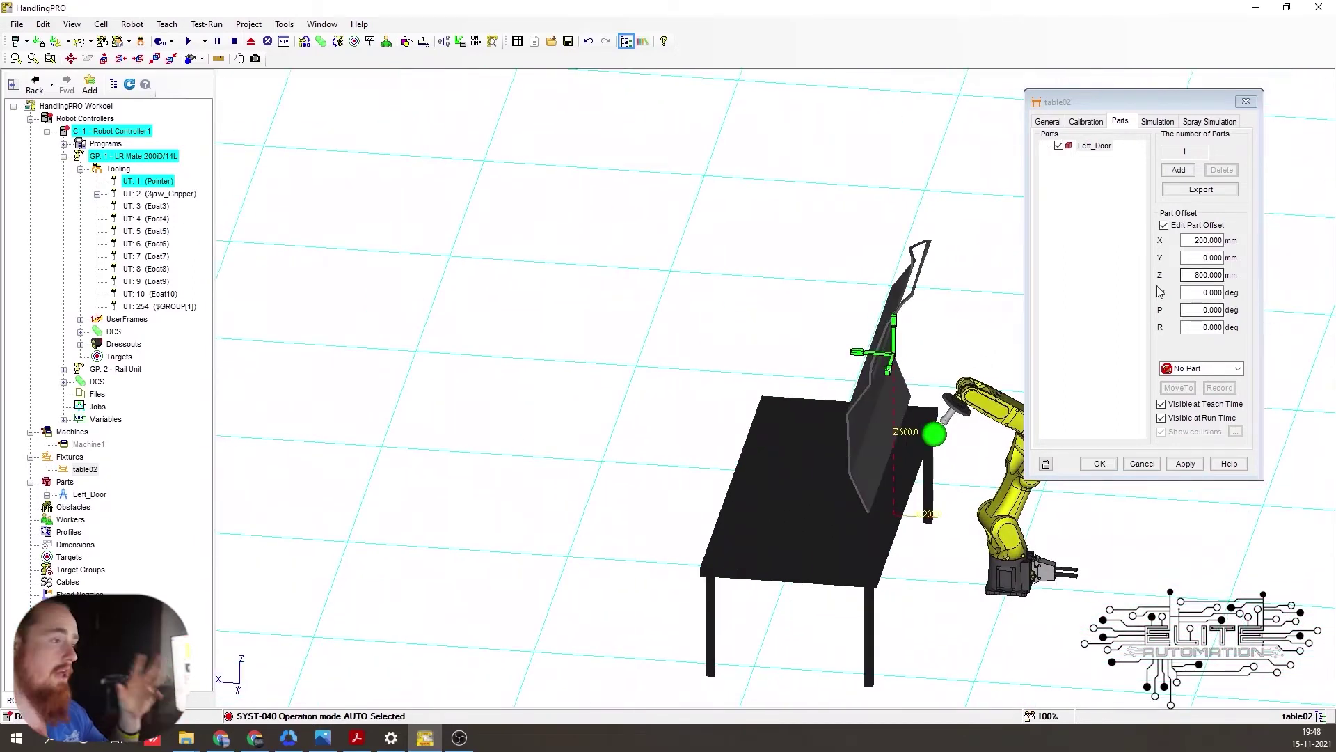
double_click(1189, 273)
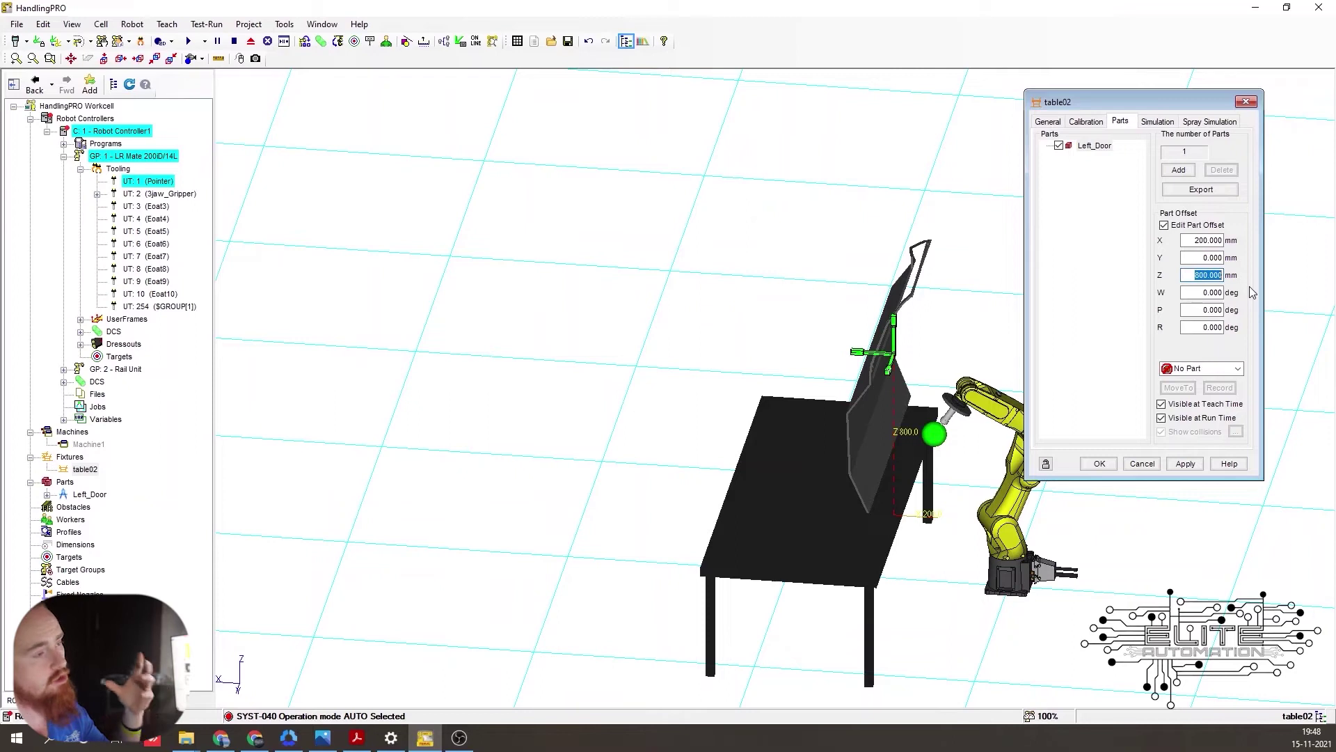
type("650")
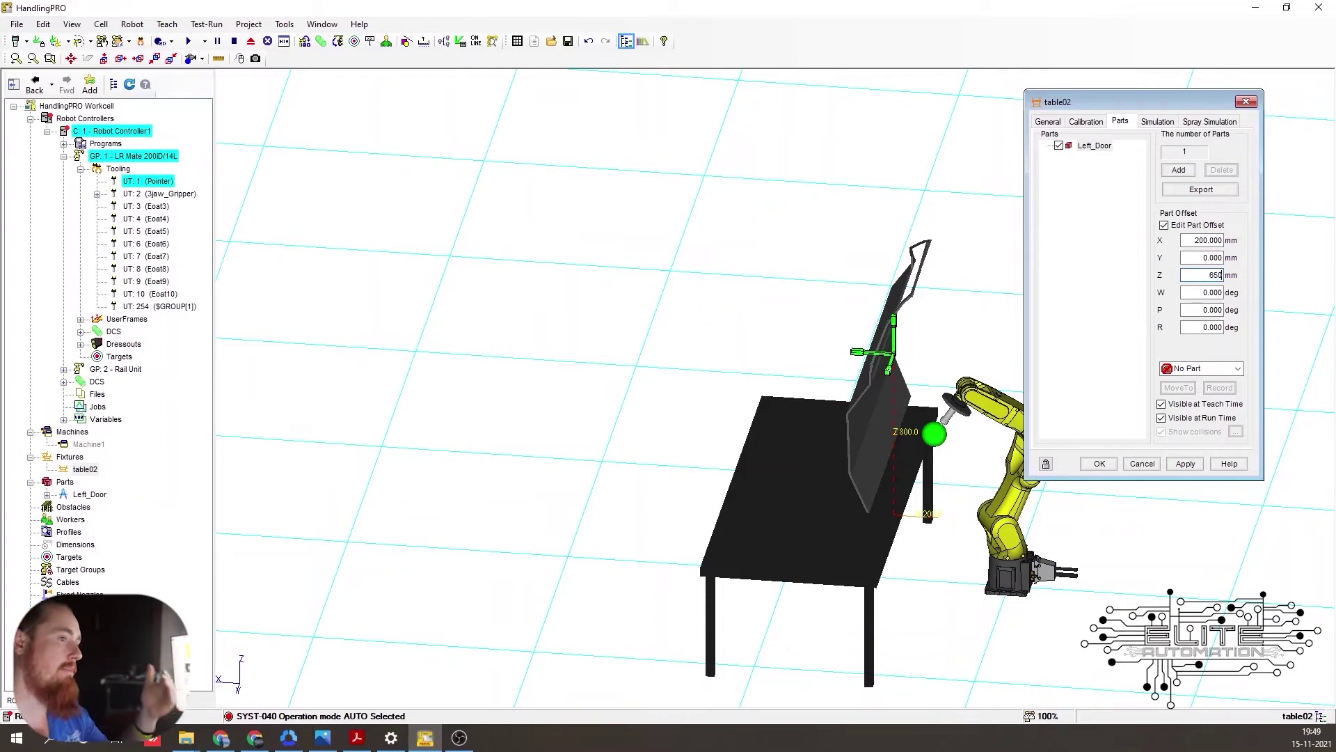
key("Return")
right_click_drag(1036, 494, 952, 551)
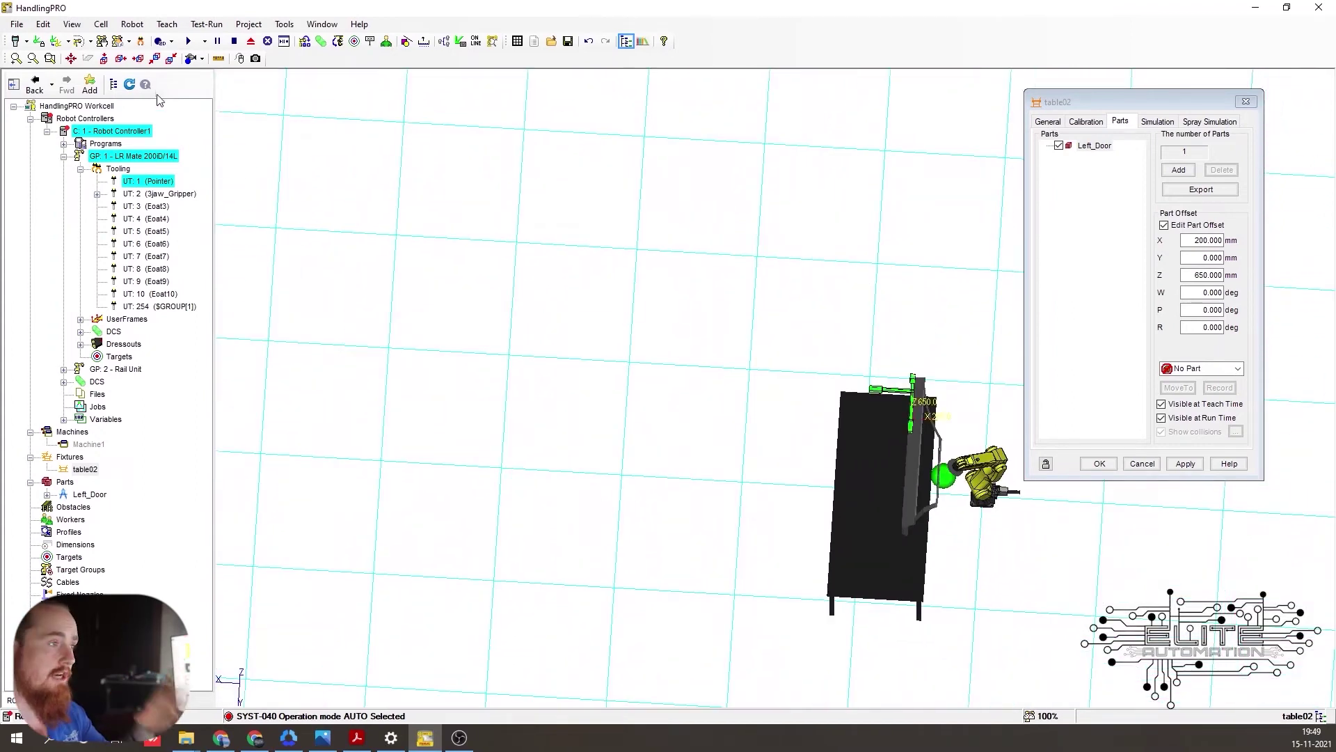
Step: Show the robot's work envelope and rotate the view around the workcell
left_click(78, 43)
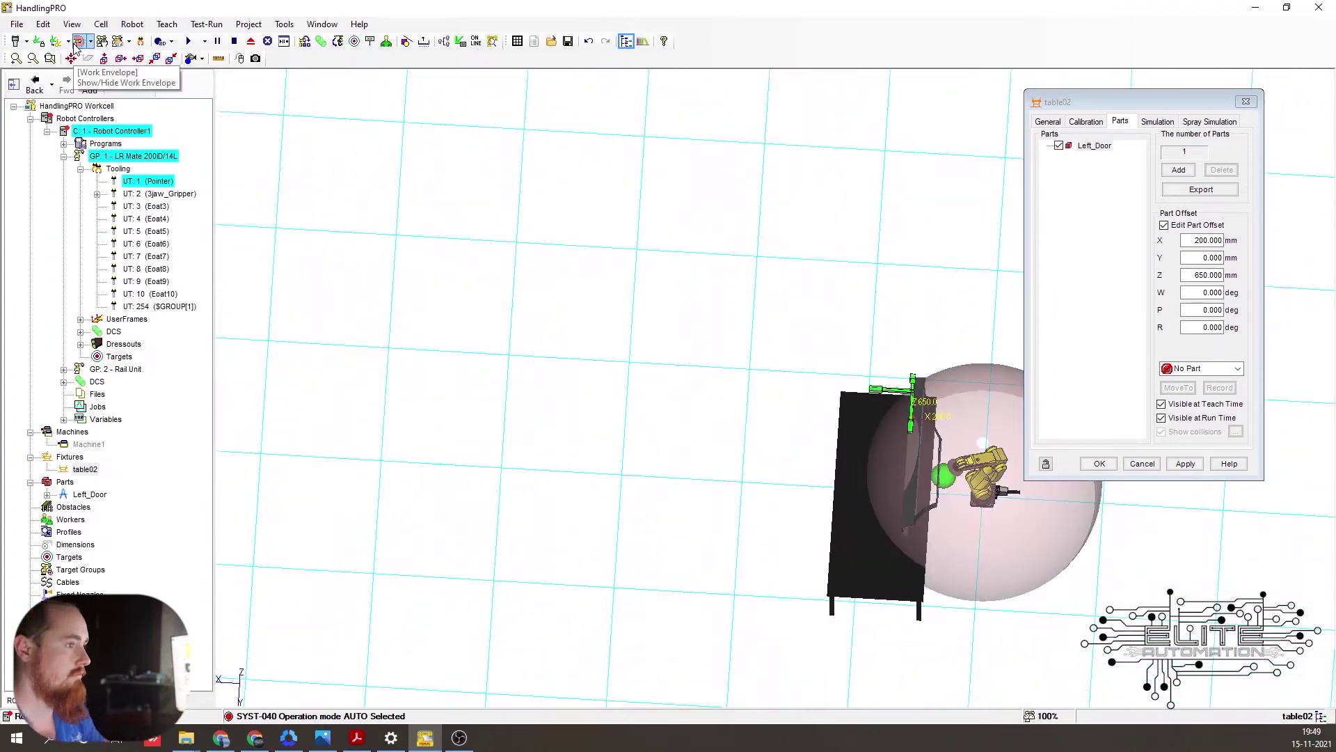
right_click_drag(666, 341, 659, 405)
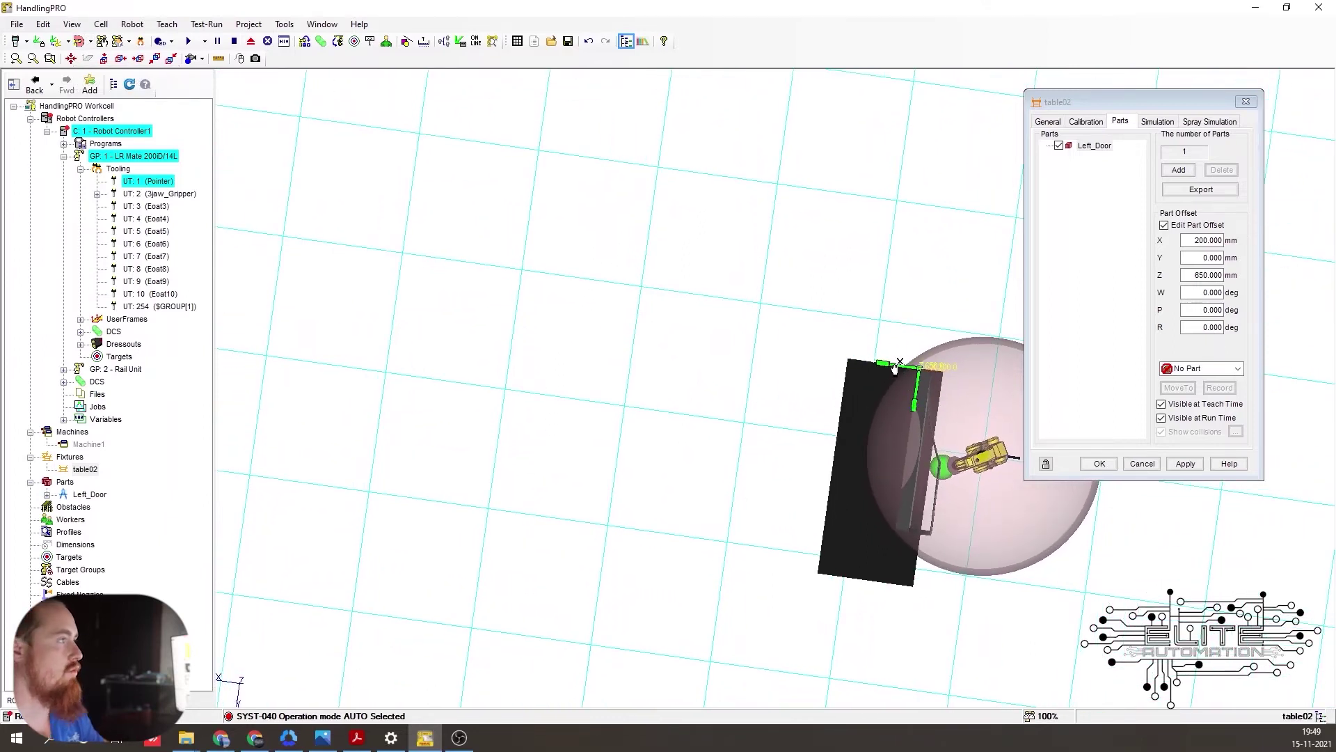
left_click_drag(894, 368, 890, 368)
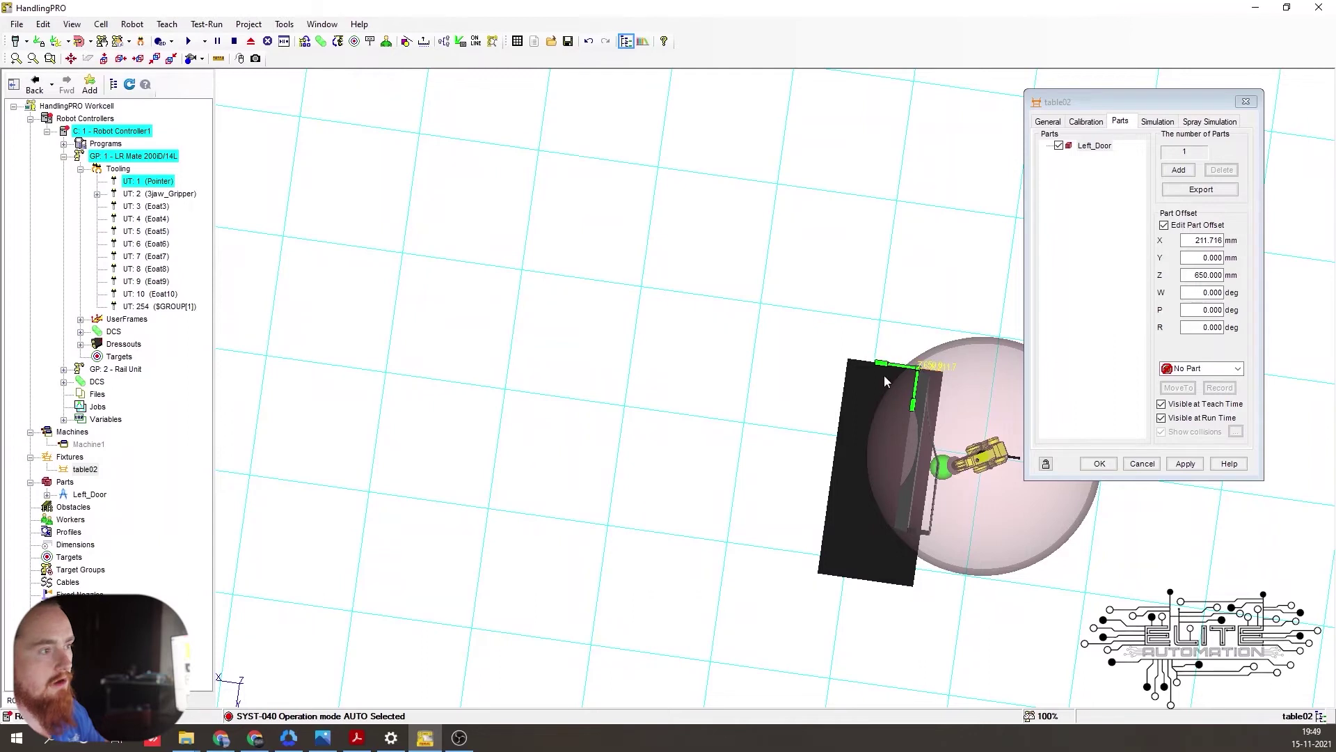
Step: Move table02 along X to 281 mm, closer to the robot
double_click(841, 437)
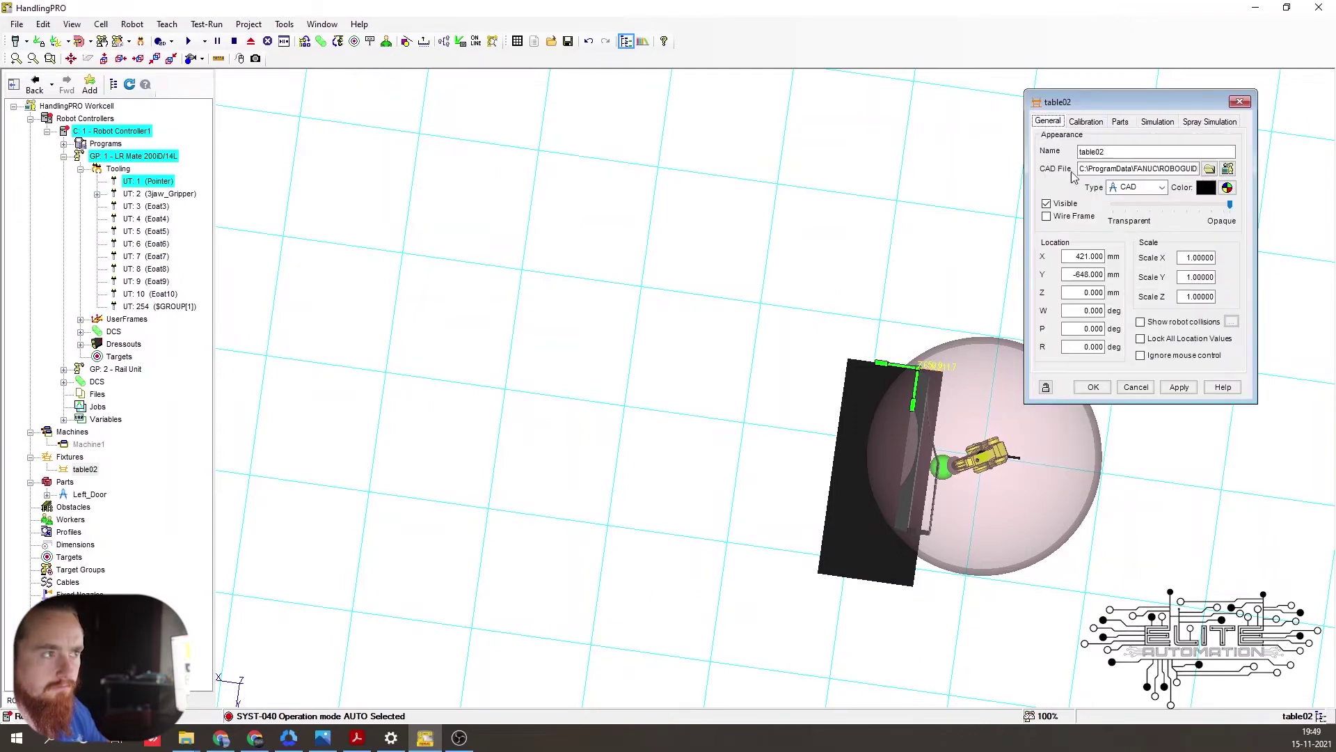
left_click(893, 413)
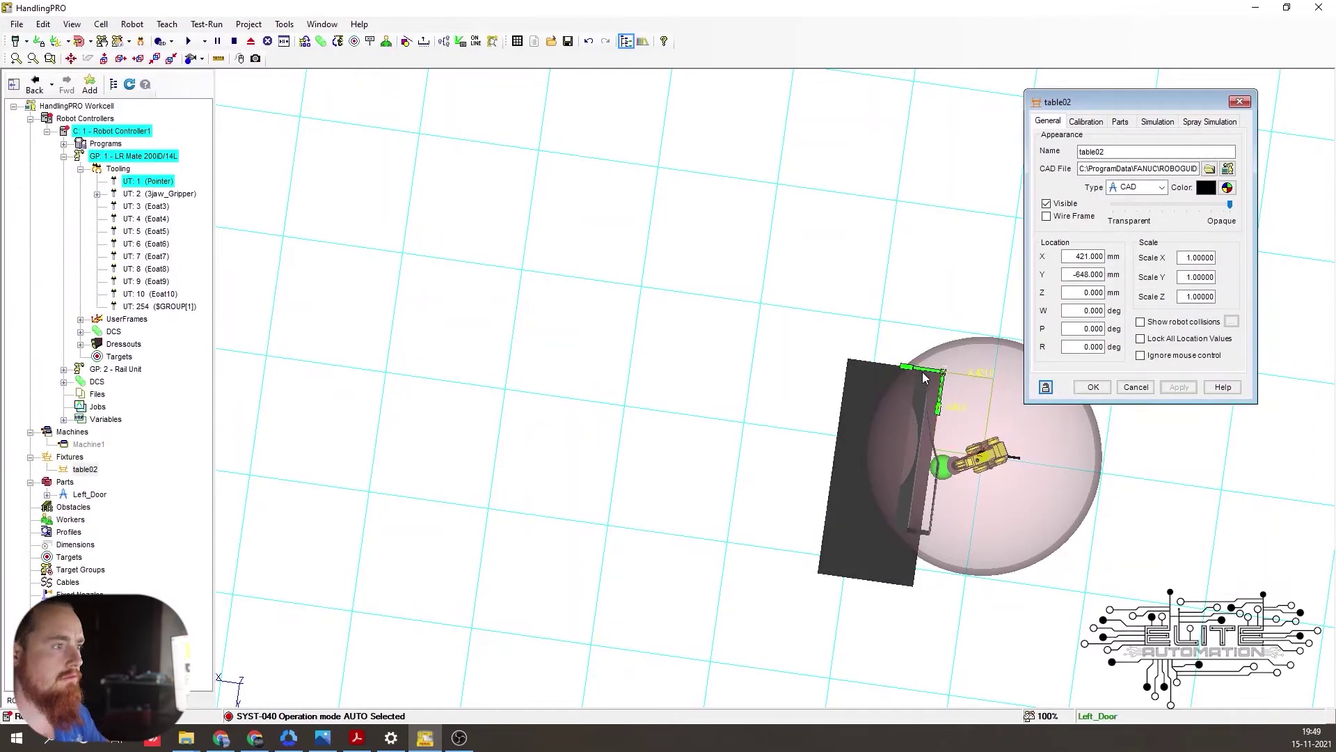
left_click_drag(924, 371, 940, 374)
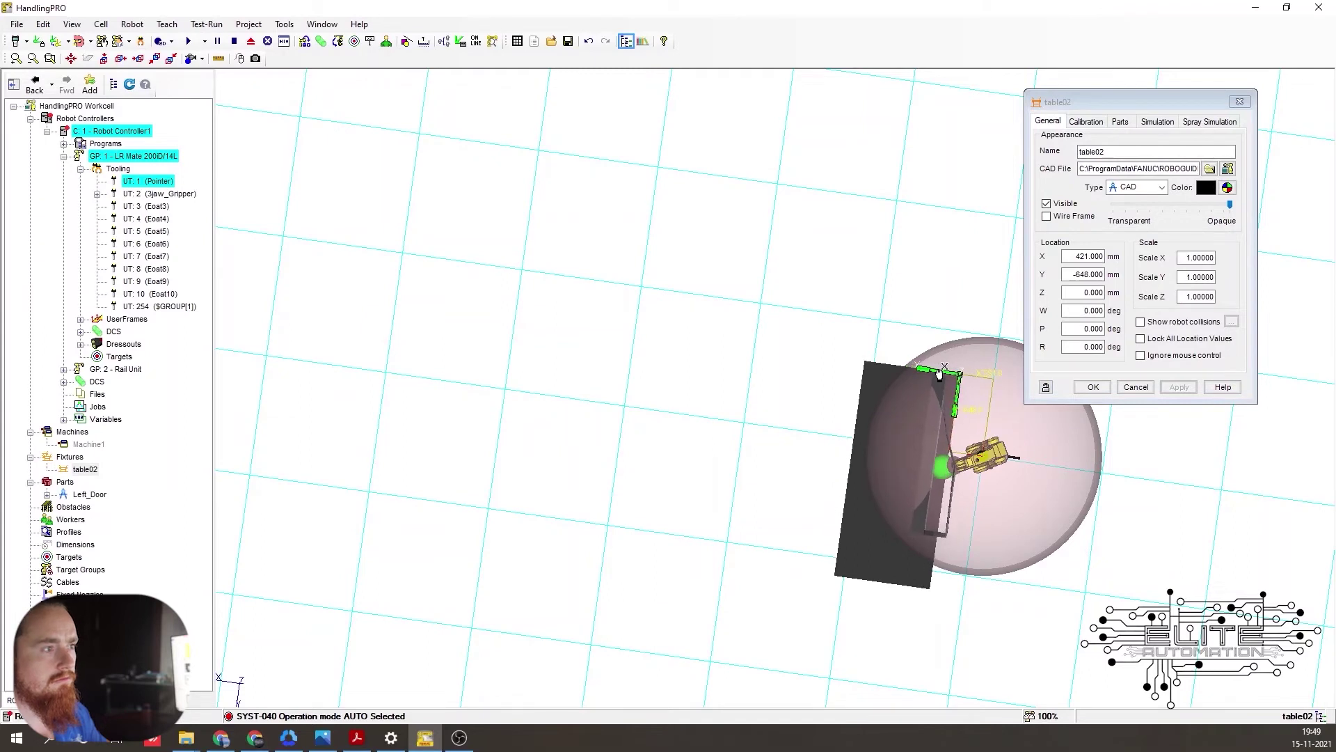
right_click_drag(1052, 524, 1060, 435)
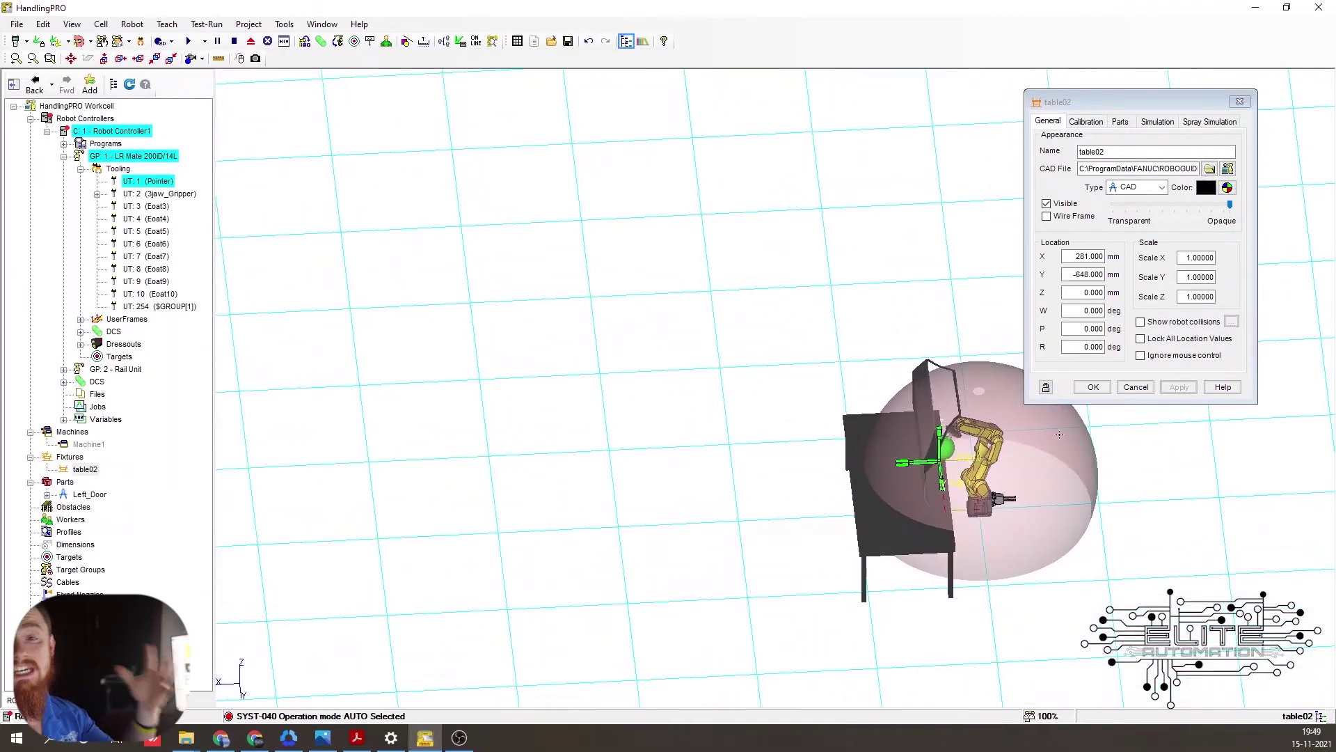